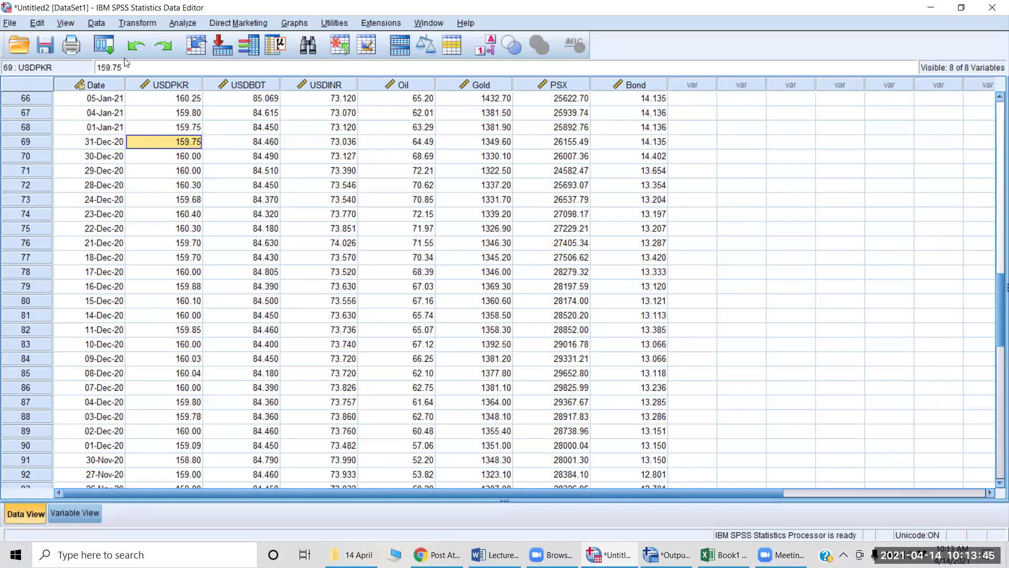
Step: Start Visual Binning and scan the seven variables USD-PKR, USD-BDT, USD-INR, Oil, Gold, PSX and Bond
left_click(179, 23)
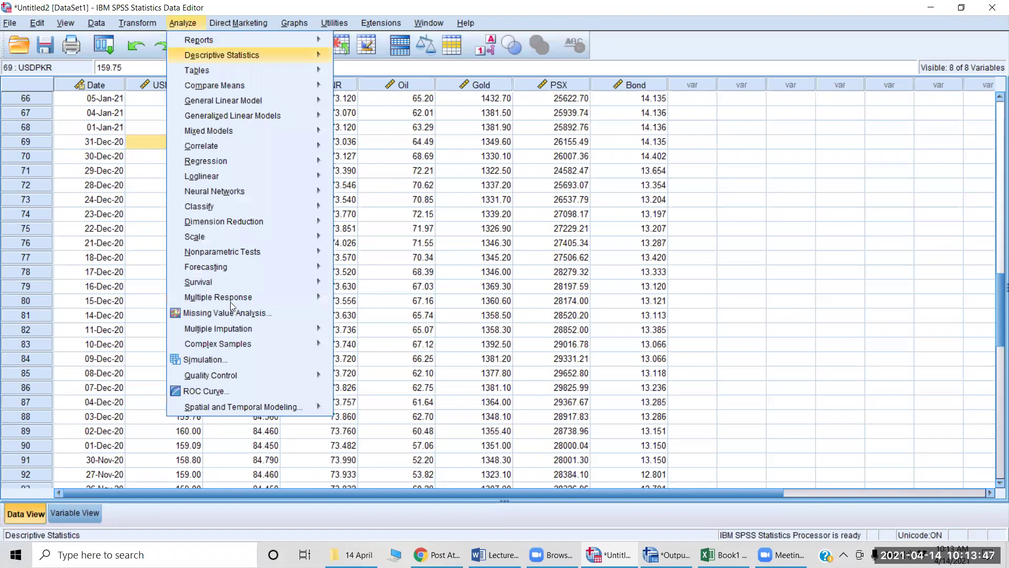
mouse_move(209, 120)
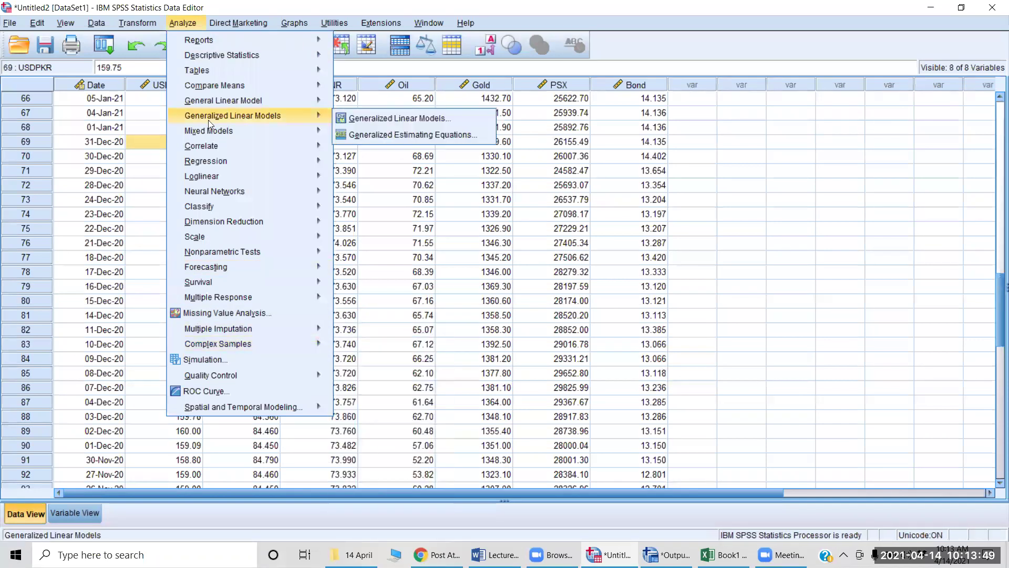
mouse_move(137, 23)
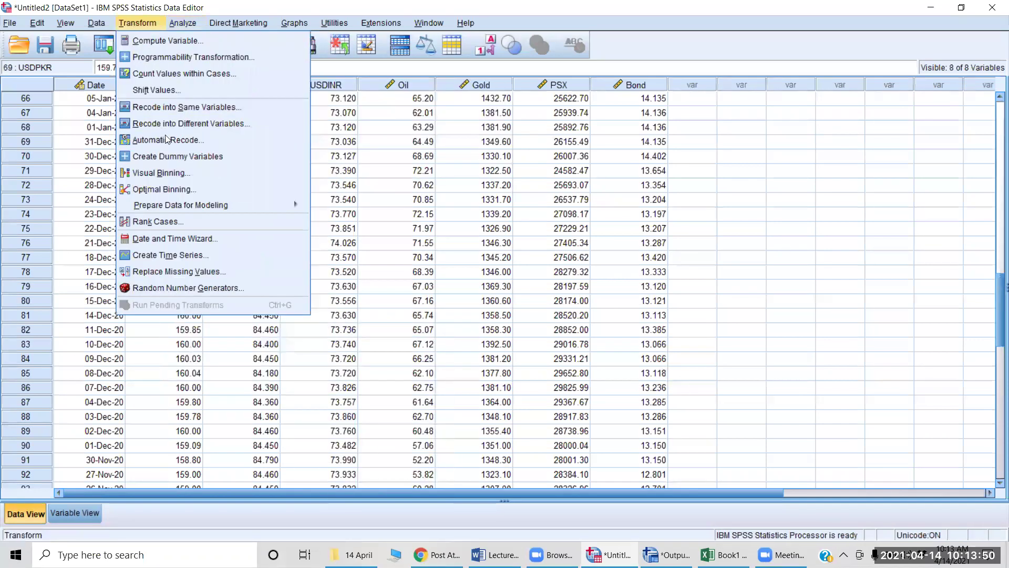
left_click(178, 172)
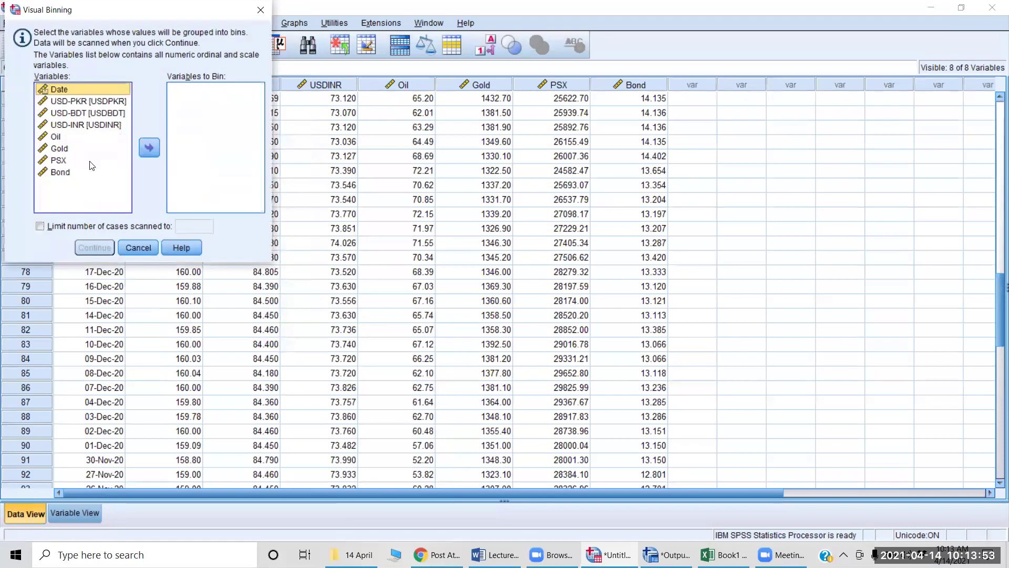
left_click(88, 103)
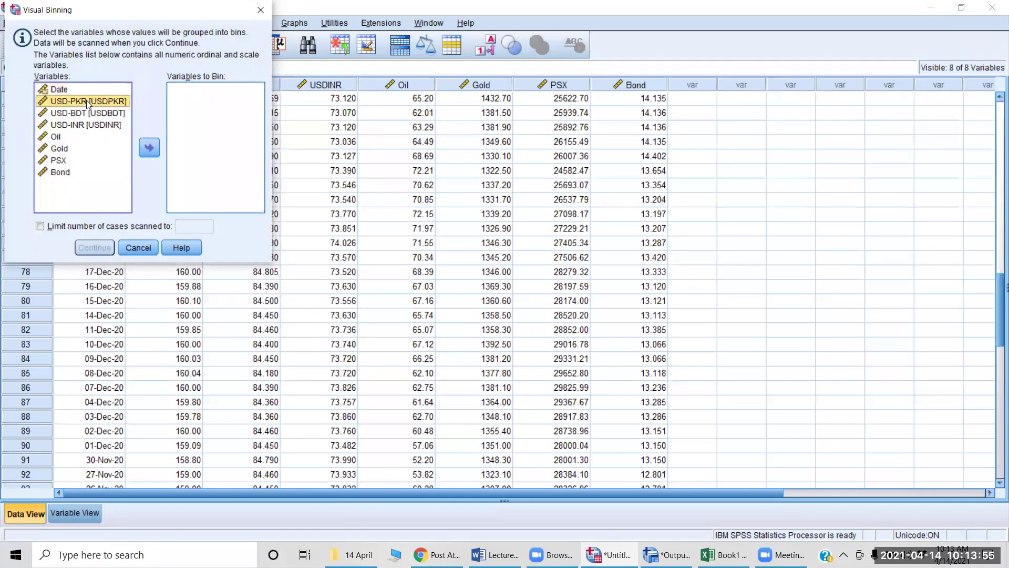
key("shift+Down")
key("shift+Down")
key("shift+Down")
key("shift+Down")
key("shift+Down")
key("shift+Down")
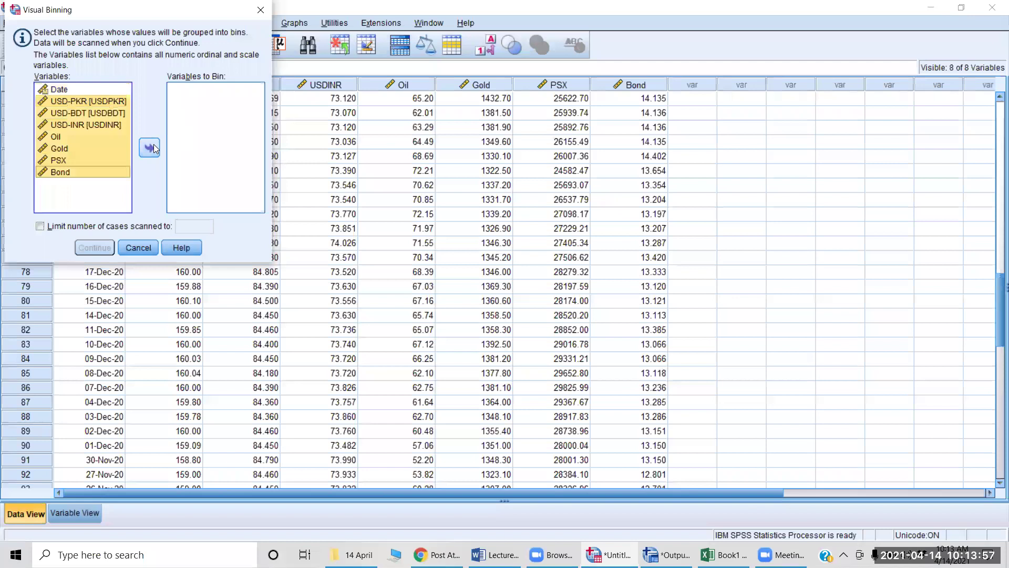
left_click(152, 148)
left_click(95, 247)
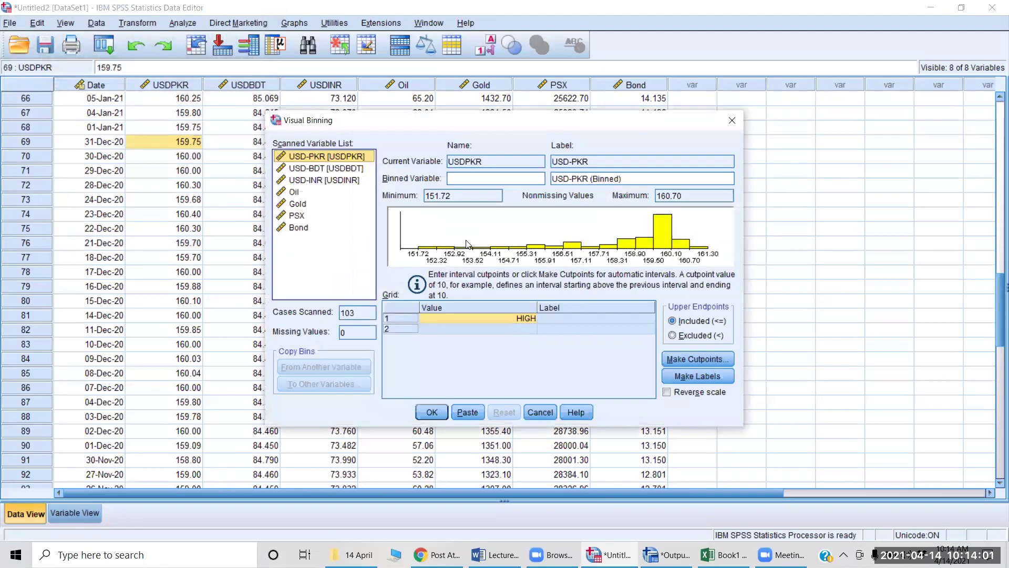
Step: Name the binned variable for USD-PKR PKRUSD_cat
left_click(499, 178)
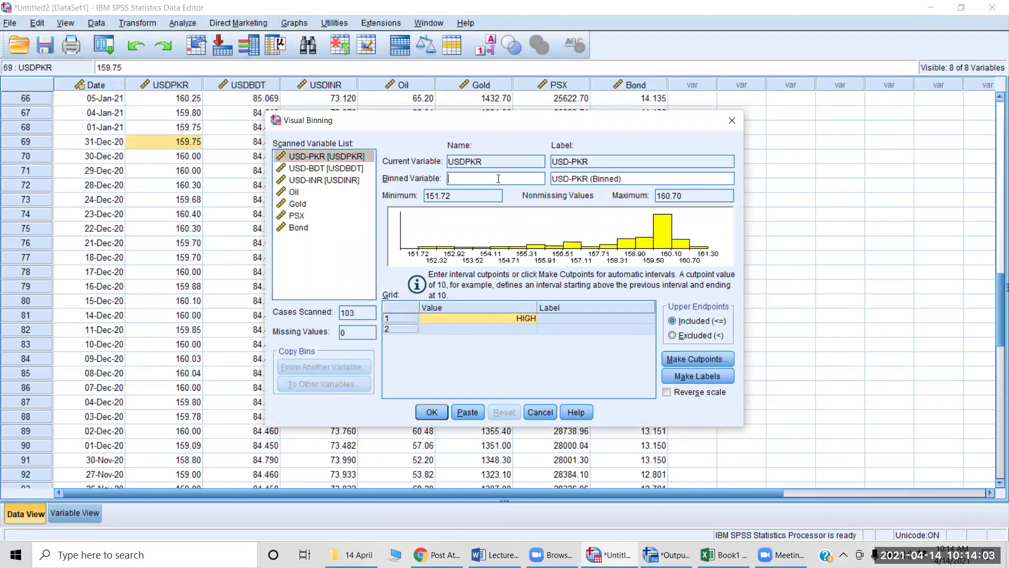
type("PKRUSD_cat")
Step: Choose Bond as the variable to bin and enter Bond-cat as its binned variable name
left_click(299, 228)
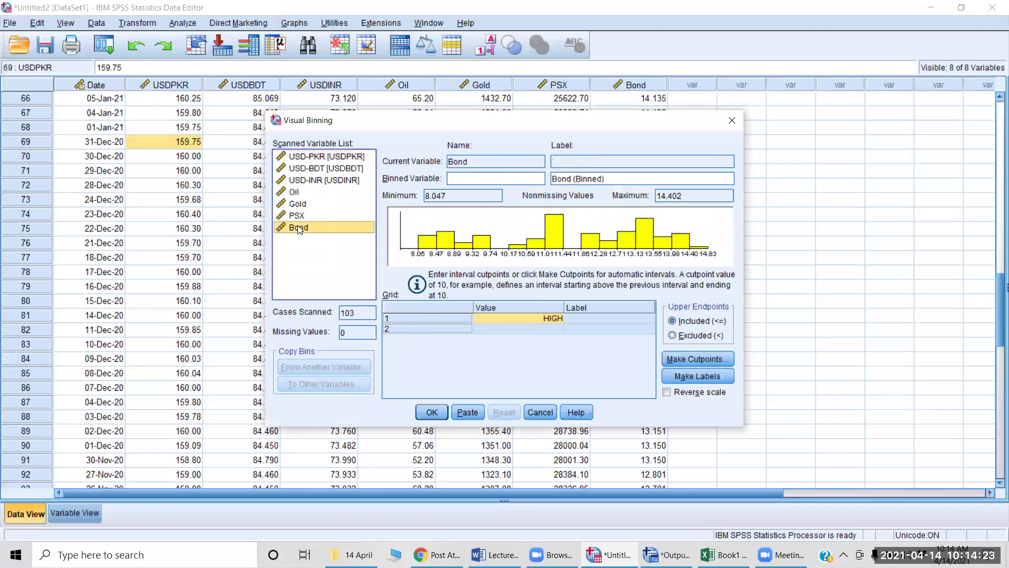
left_click(513, 181)
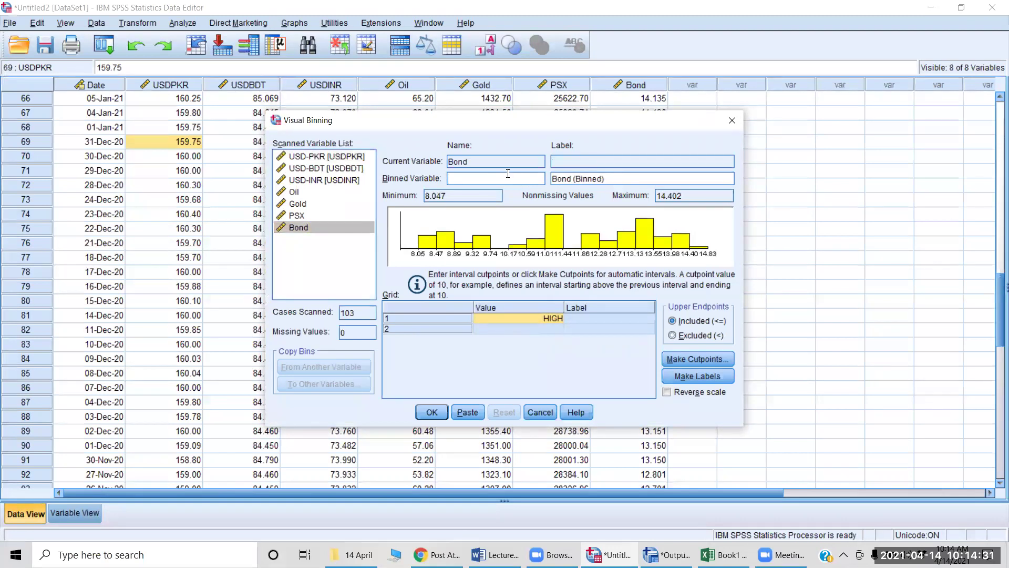
type("Bond-cat")
Step: Make cutpoints for Bond using equal percentiles based on scanned cases, with 3 cutpoints
left_click(691, 361)
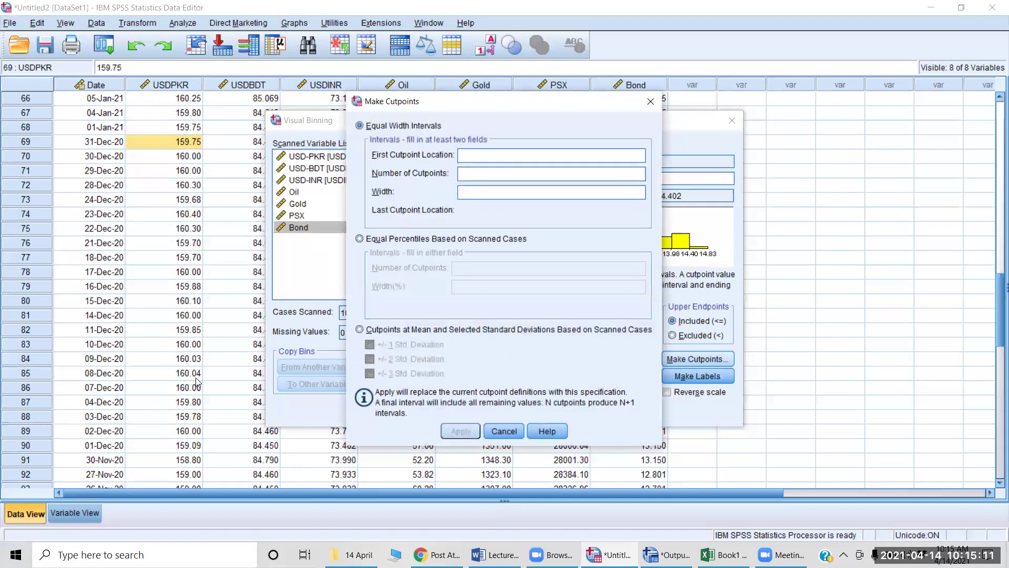
left_click(359, 239)
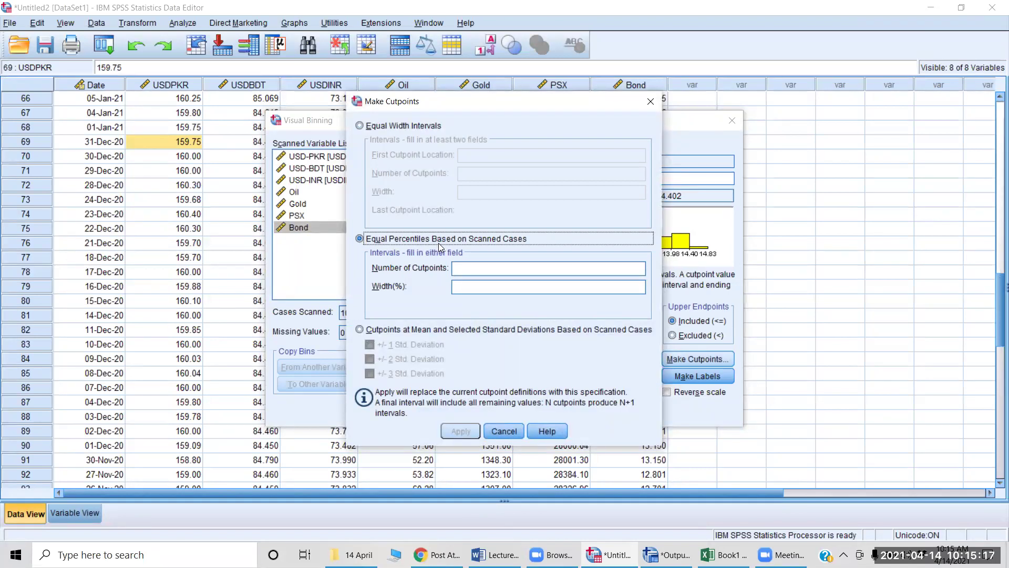
left_click(476, 269)
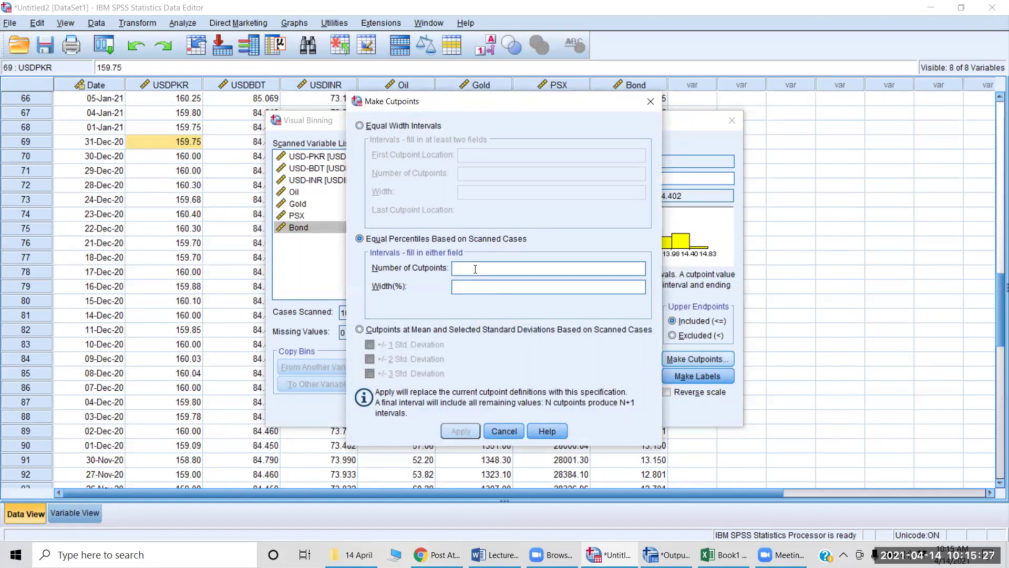
type("1")
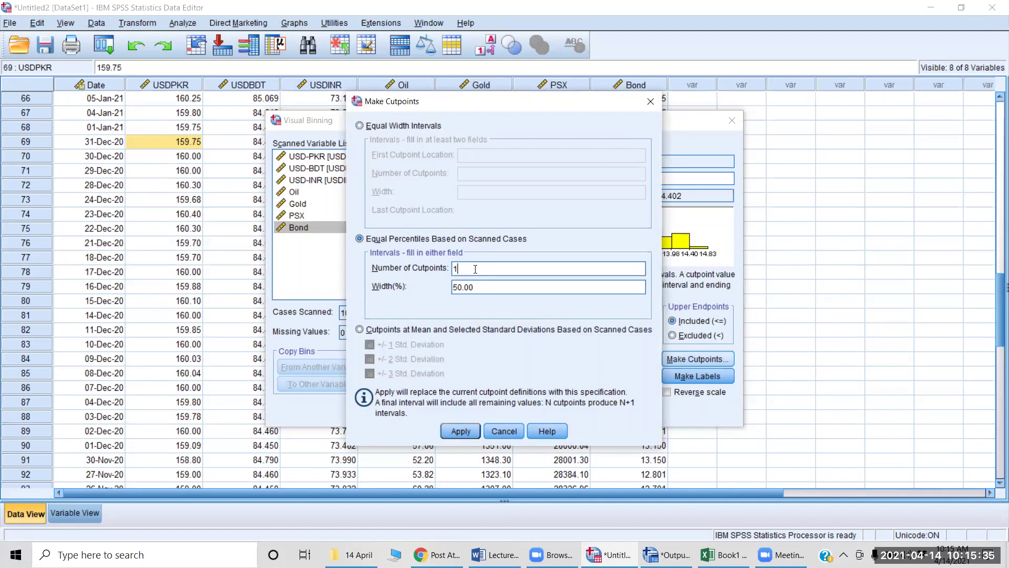
key("BackSpace")
type("2")
key("BackSpace")
type("3")
left_click(458, 430)
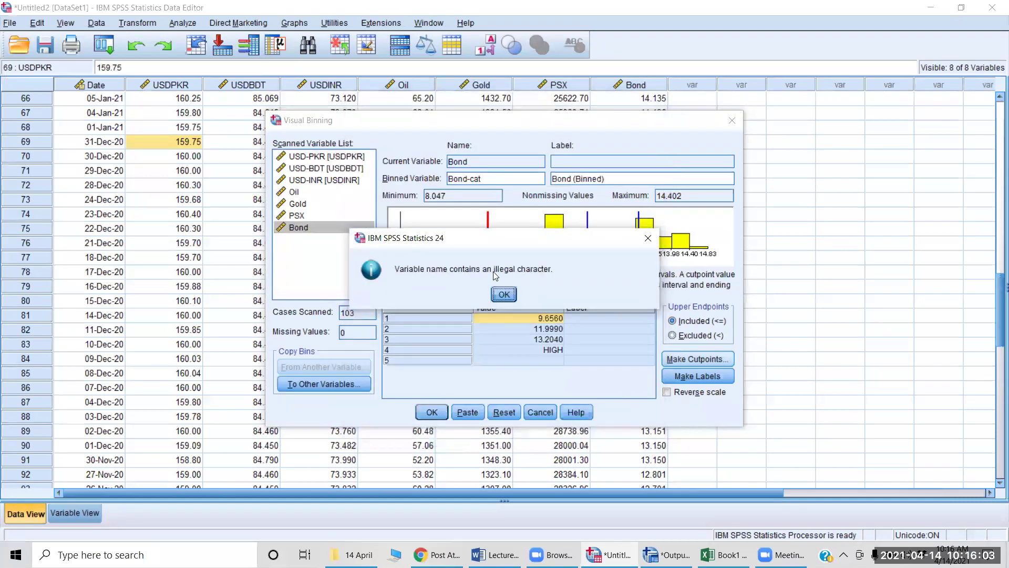
Step: Rename Bond's binned variable to Bond1 and create it, ignoring the incomplete USDPKR specification
left_click(502, 293)
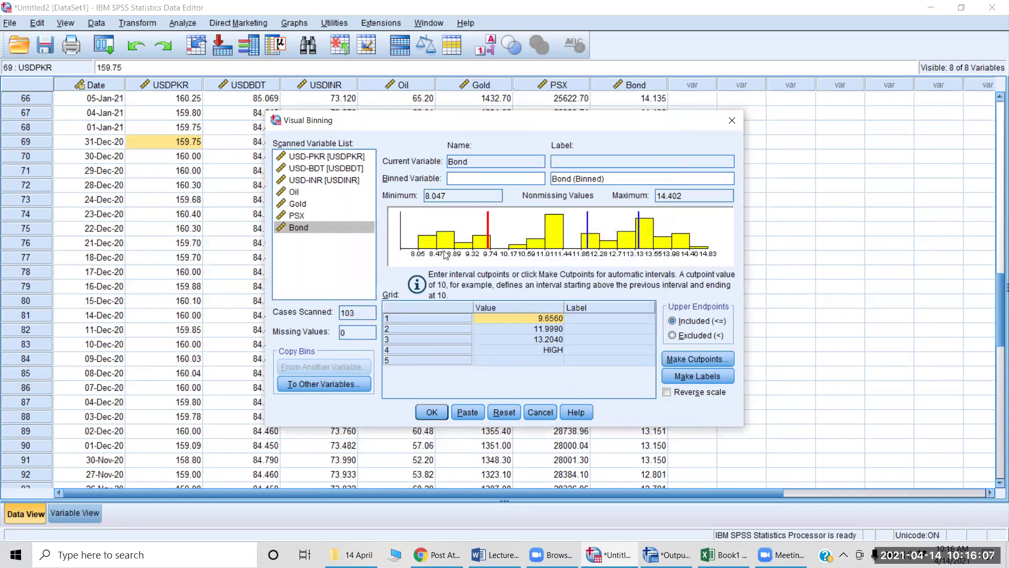
type("Bond1")
left_click(436, 412)
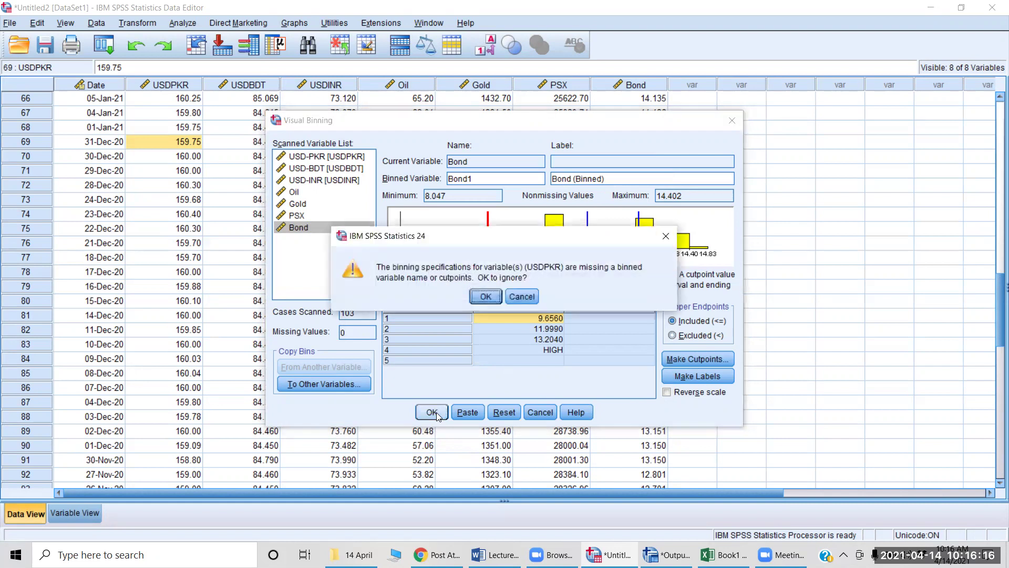
left_click(485, 298)
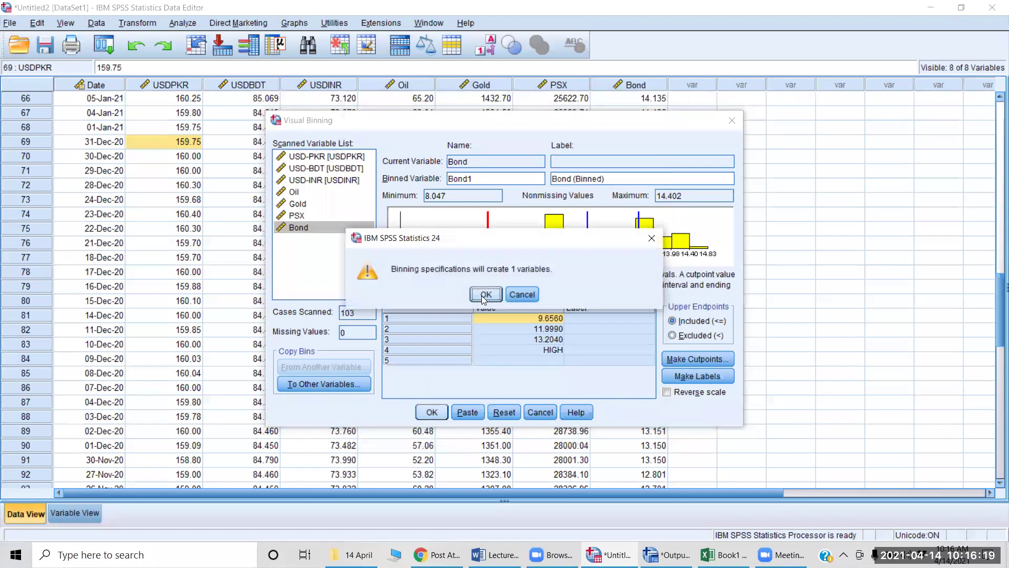
left_click(484, 296)
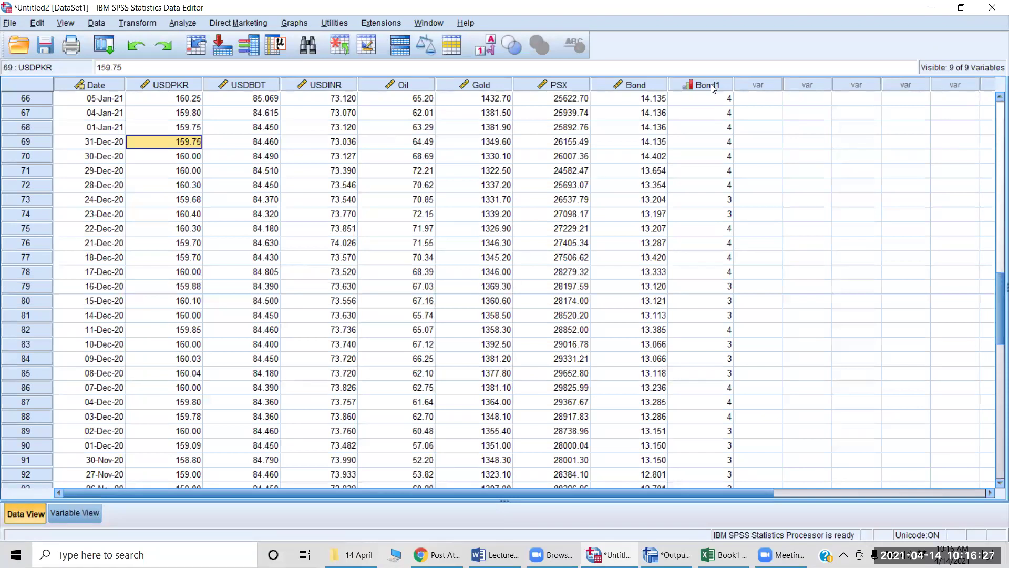
Step: Compare the Bond1 categories with the original Bond values in cases 66 to 73
left_click(716, 98)
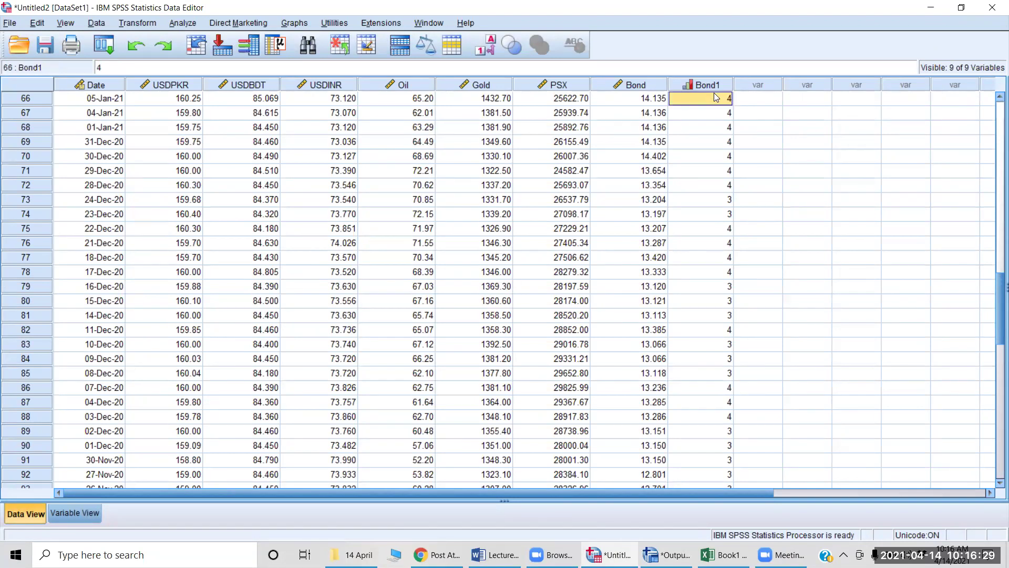
key("Left")
key("Left")
key("Left")
key("Left")
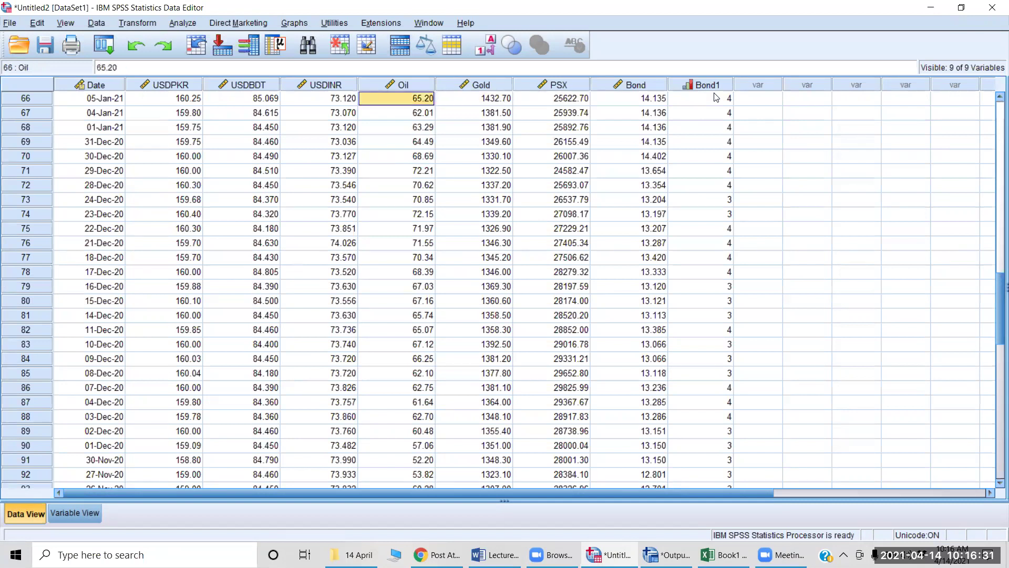
key("Right")
key("Right")
key("Right")
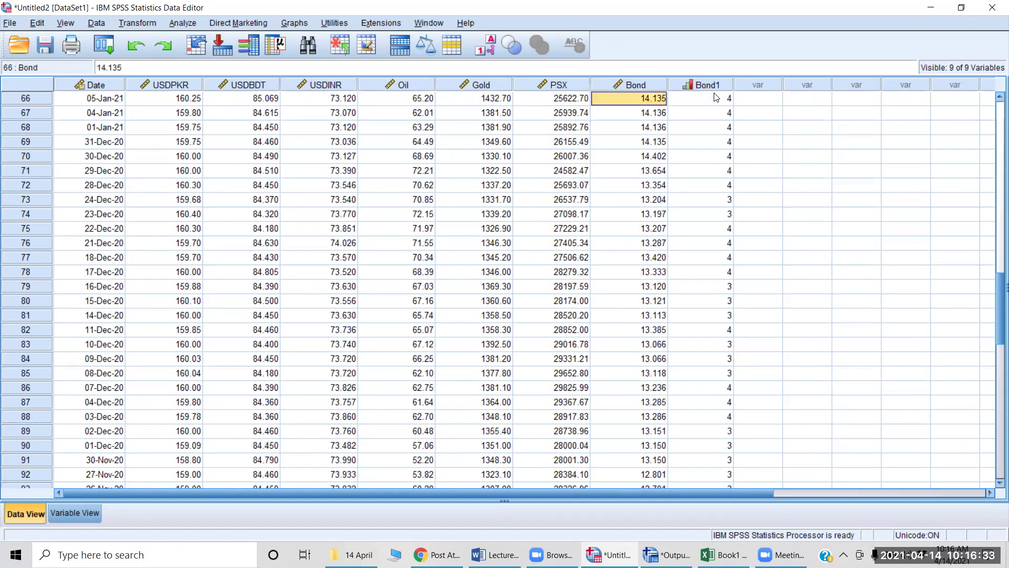
key("Down")
key("Down")
key("Down")
key("Down")
key("Up")
key("Up")
key("Up")
key("Up")
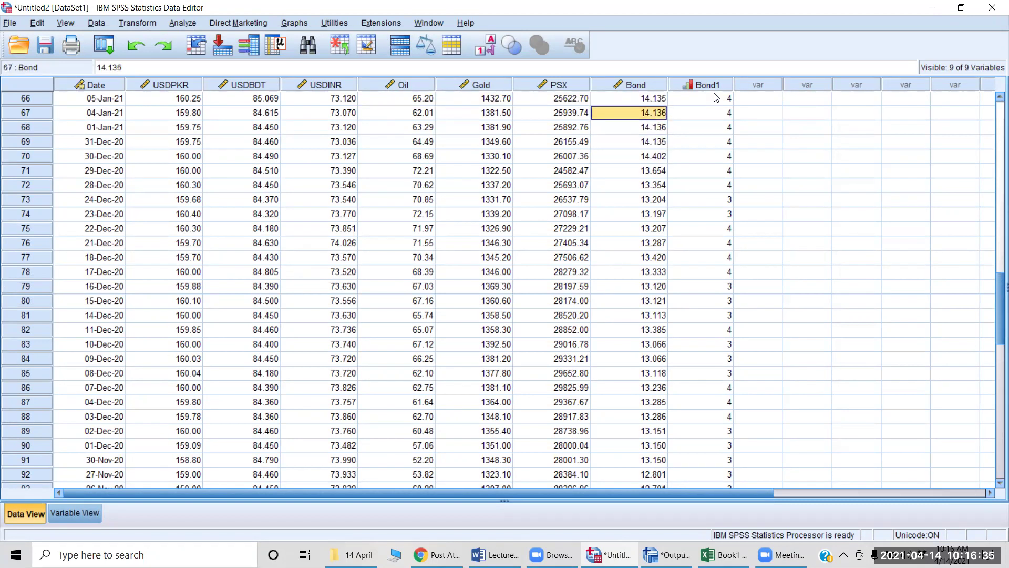
key("Right")
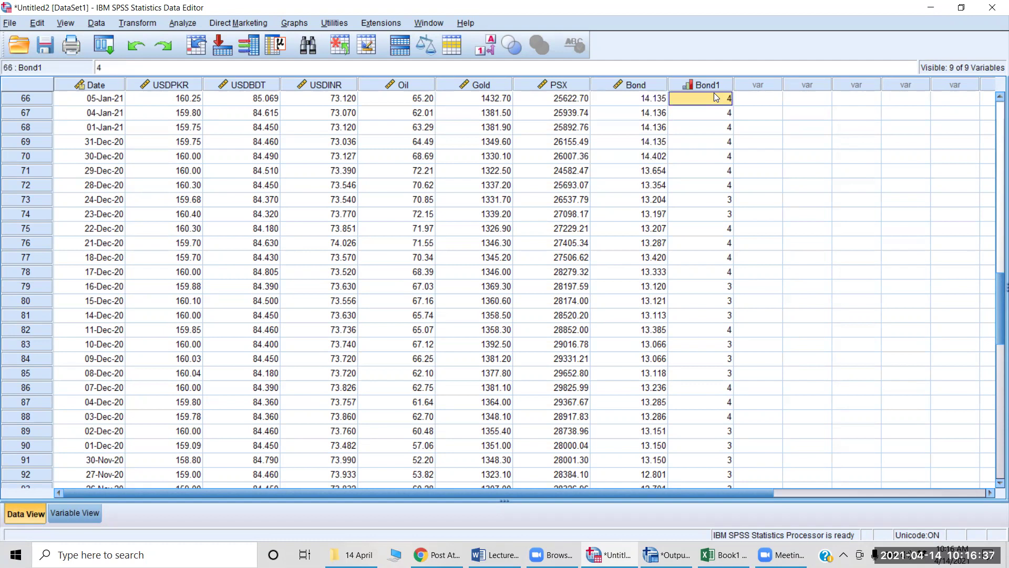
key("Down")
key("Down")
key("Down")
key("Down")
key("Down")
key("Down")
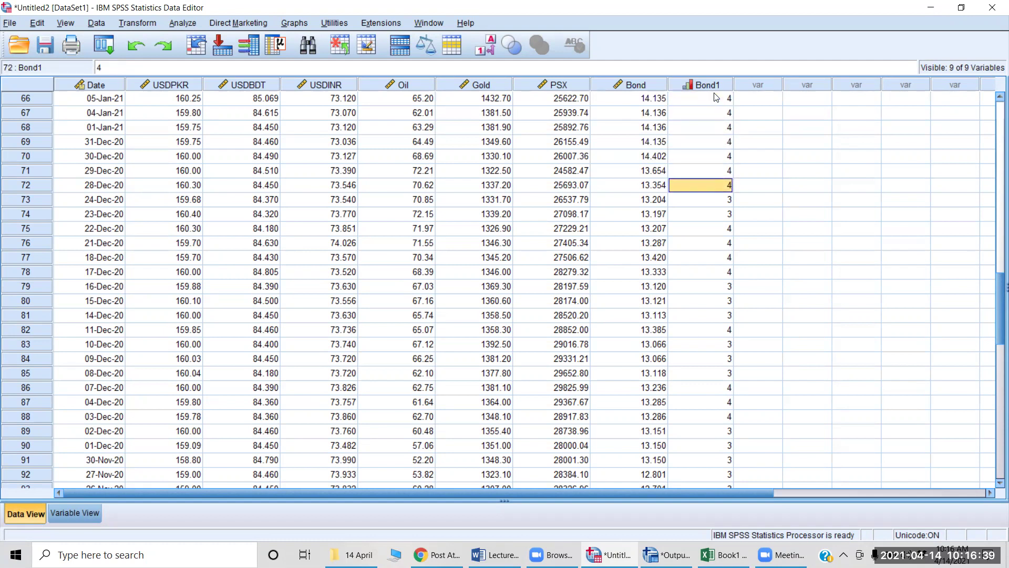
key("Down")
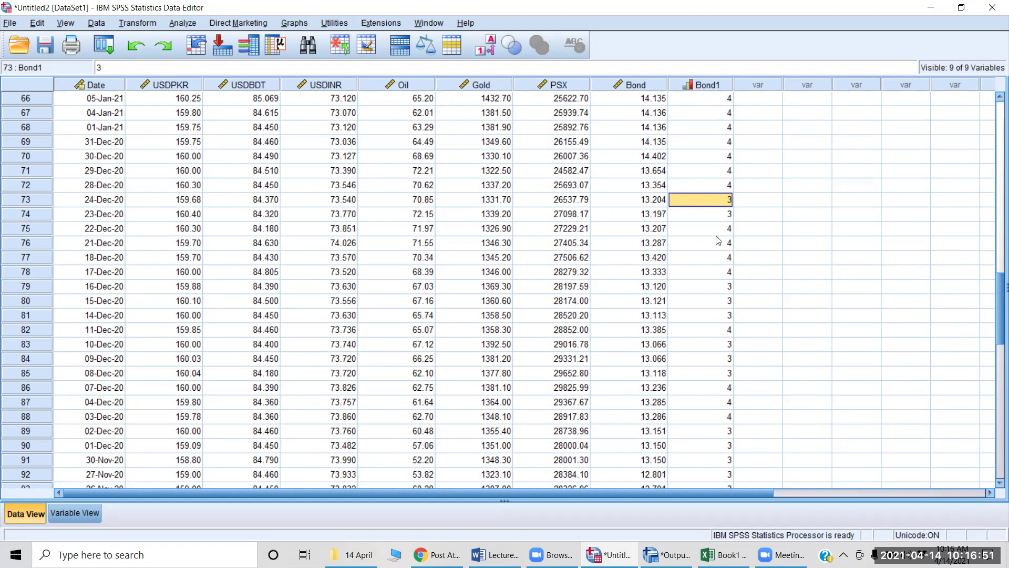
Step: Review the Bond1 categories down past the last case and back up to the first case
key("Down")
key("Down")
key("Down")
key("Down")
key("Down")
key("Down")
key("Down")
key("Down")
key("Down")
key("Down")
key("Down")
key("Down")
key("Down")
key("Down")
key("Down")
key("Down")
key("Down")
key("Down")
key("Down")
key("Down")
key("Down")
key("Down")
key("Down")
key("Down")
key("Down")
key("Down")
key("Down")
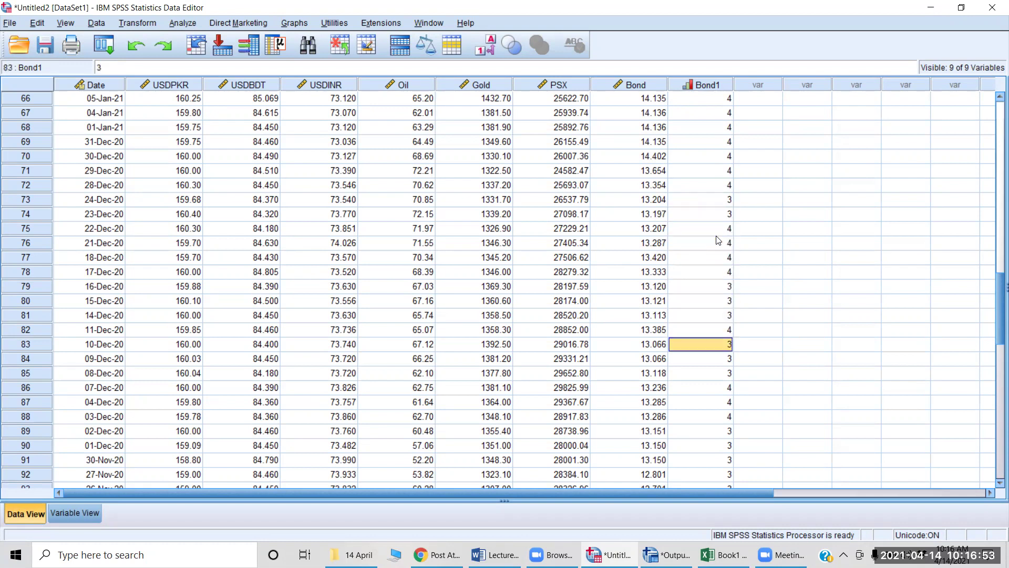
key("Up")
key("Up")
key("Up")
key("Up")
key("Up")
key("Up")
key("Up")
key("Up")
key("Up")
key("Up")
key("Up")
key("Up")
key("Up")
key("Up")
key("Up")
key("Up")
key("Up")
key("Up")
key("Up")
key("Up")
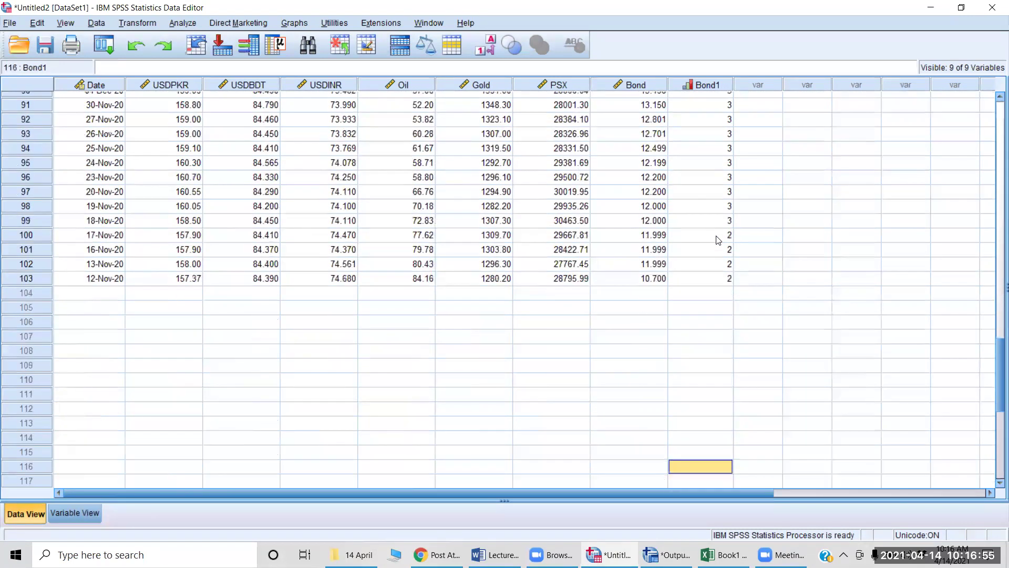
key("Up")
key("Up")
key("Up")
key("Up")
key("Up")
key("Up")
key("Up")
key("Up")
key("Up")
key("Up")
key("Up")
key("Up")
key("Up")
key("Up")
key("Up")
key("Up")
key("Up")
key("Up")
key("Up")
key("Up")
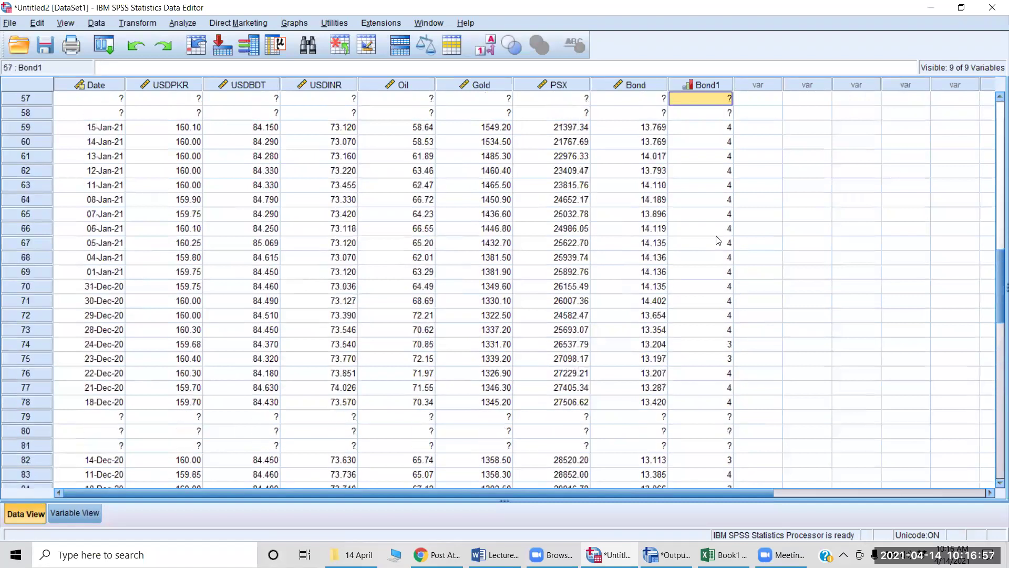
key("Up")
key("Up")
key("Up")
key("Up")
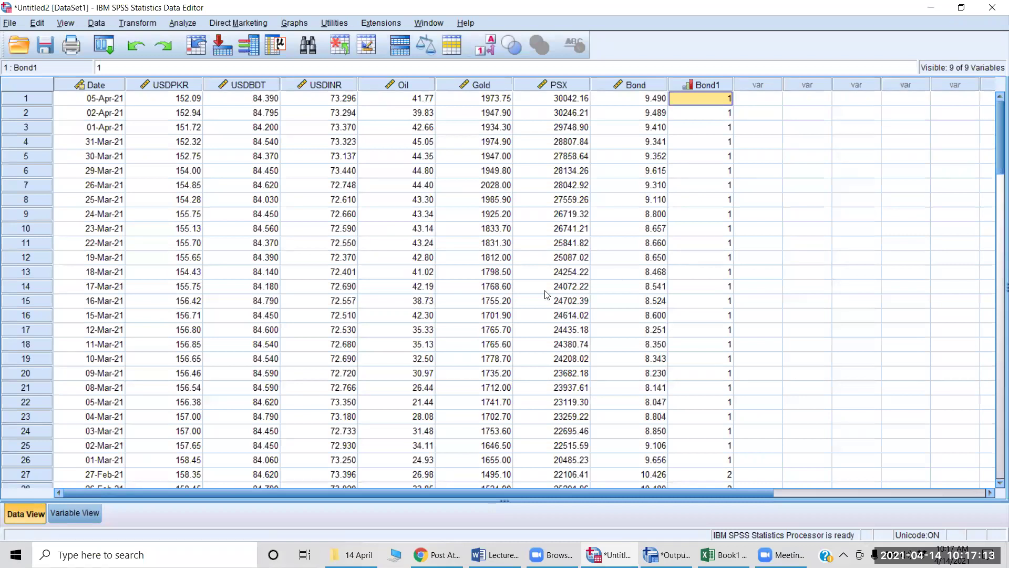
Step: Assign the value label CCC to value 1 of the Bond1 variable
key("ctrl+t")
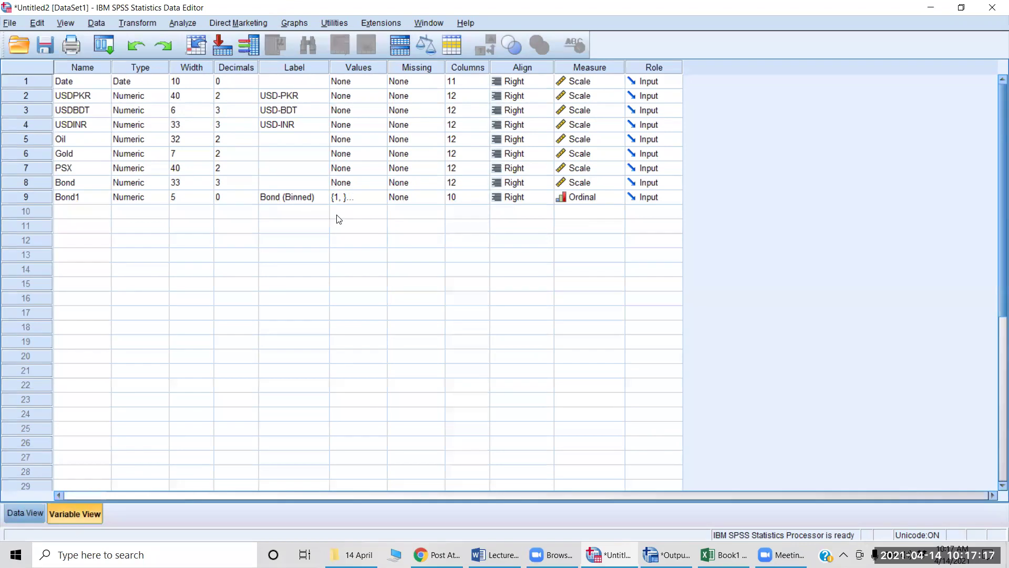
left_click(364, 202)
left_click(378, 196)
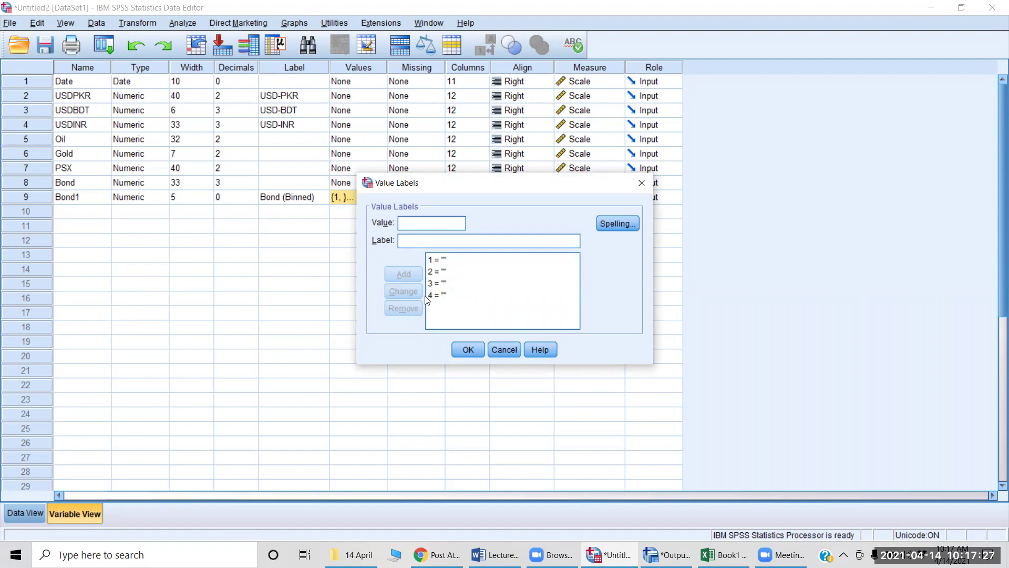
left_click(435, 264)
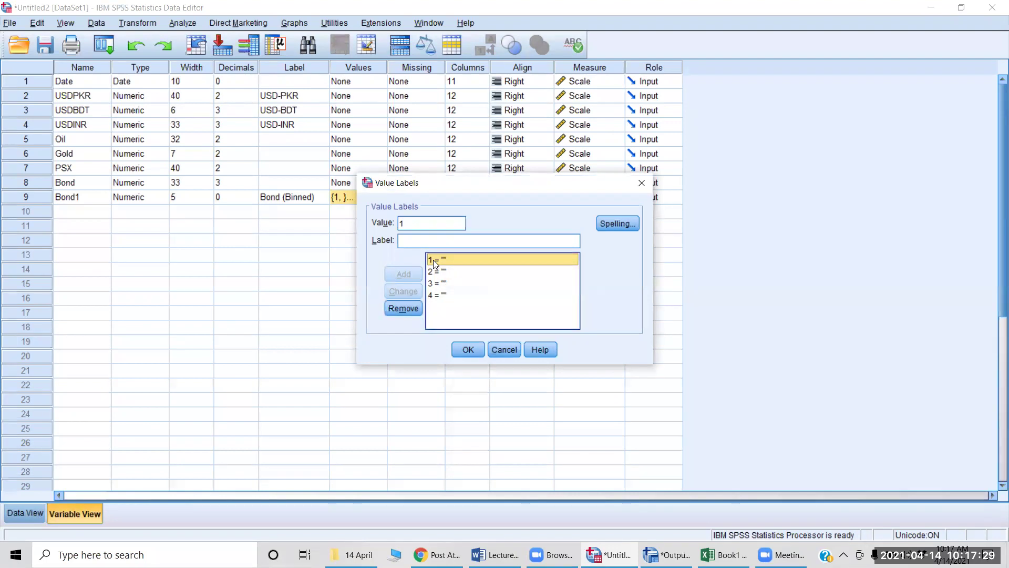
left_click(418, 243)
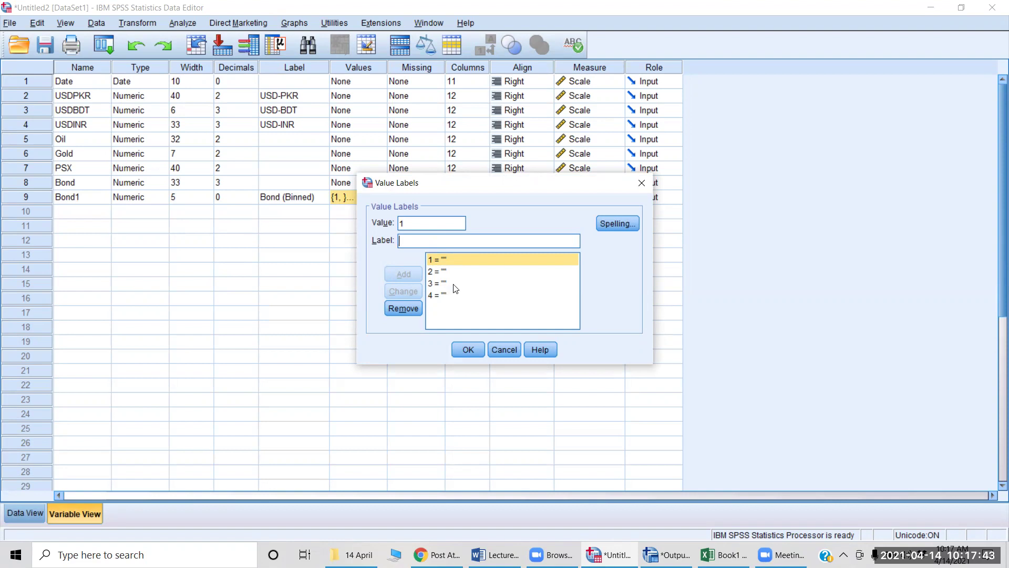
left_click(433, 271)
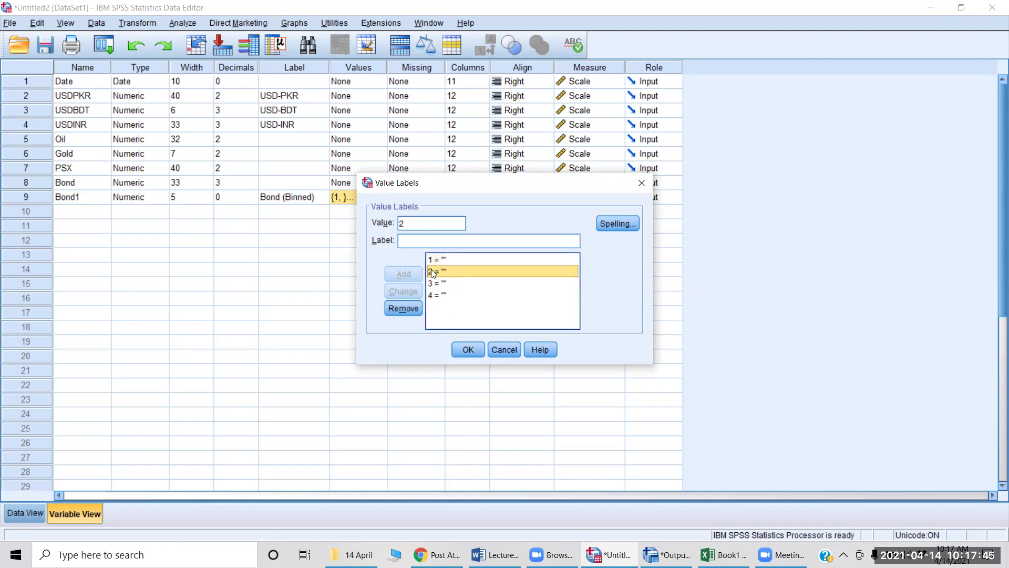
left_click(407, 241)
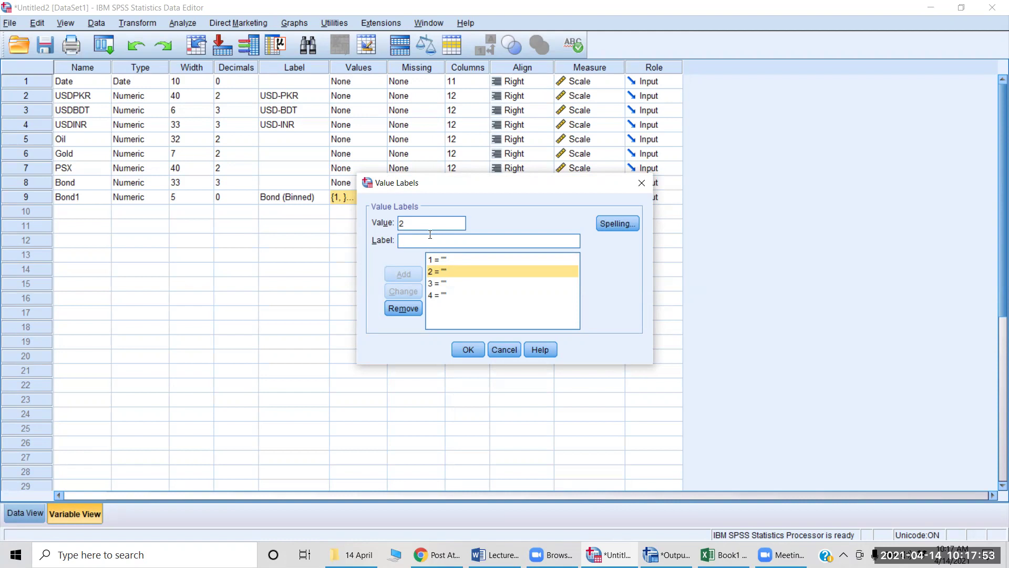
left_click(445, 259)
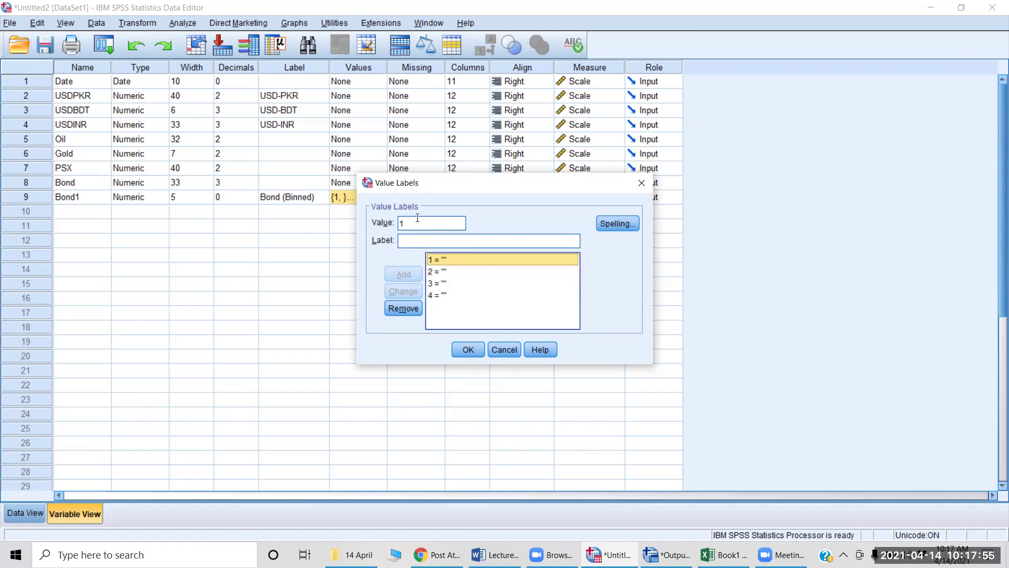
left_click(412, 241)
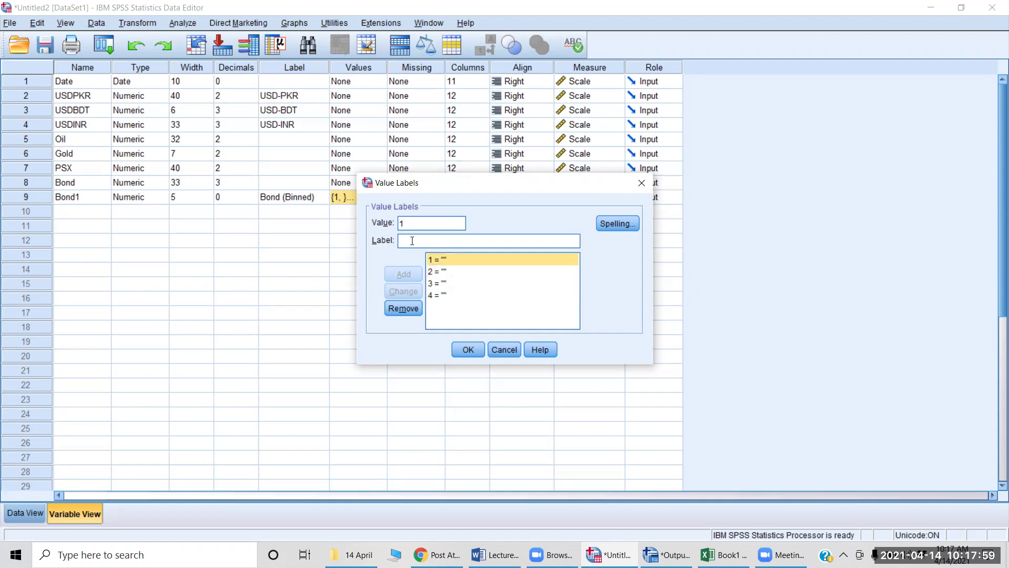
type("CCC")
left_click(398, 293)
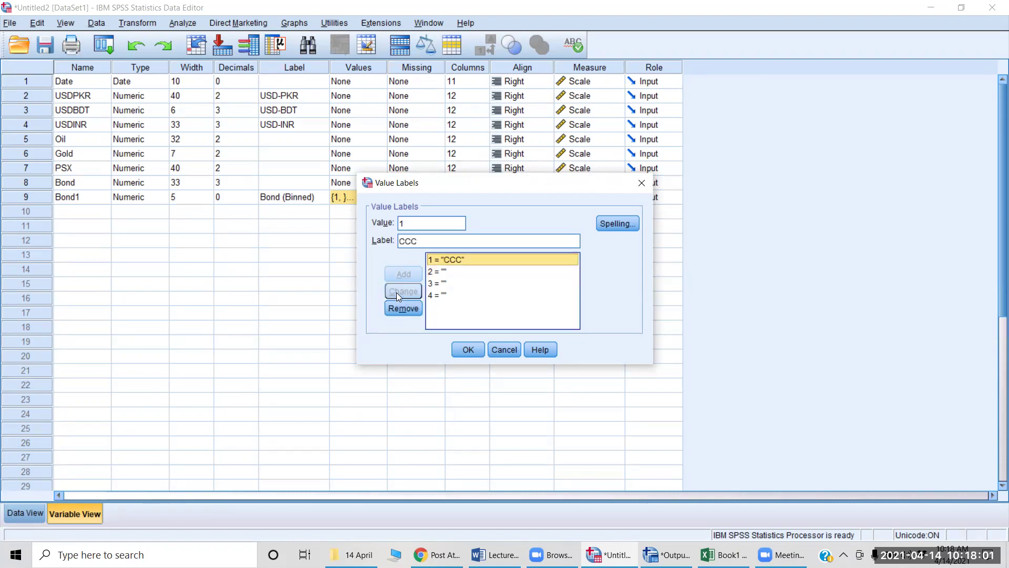
Step: Label Bond1's value 2 as BBB and value 3 as AAA
left_click(454, 271)
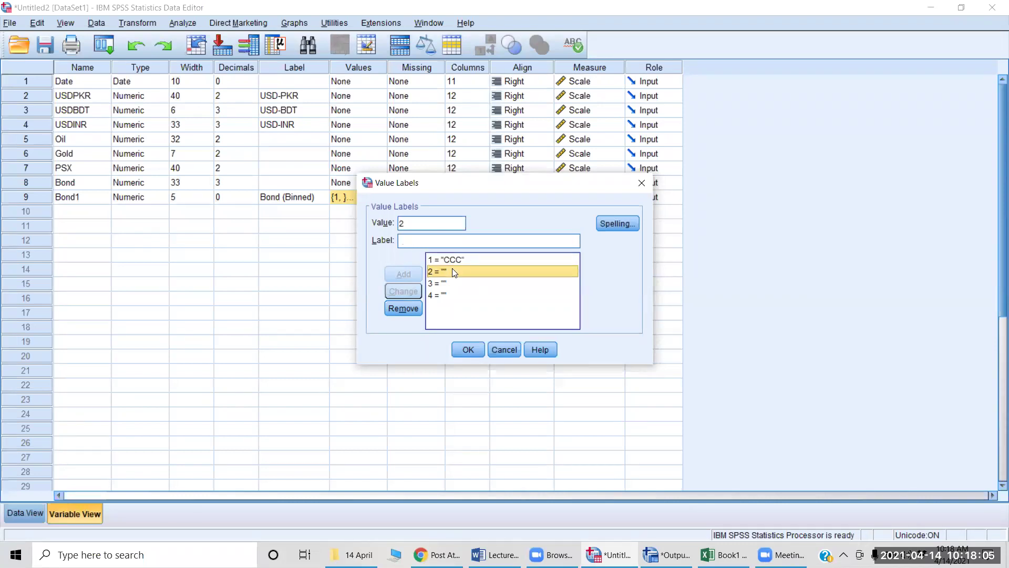
left_click(407, 238)
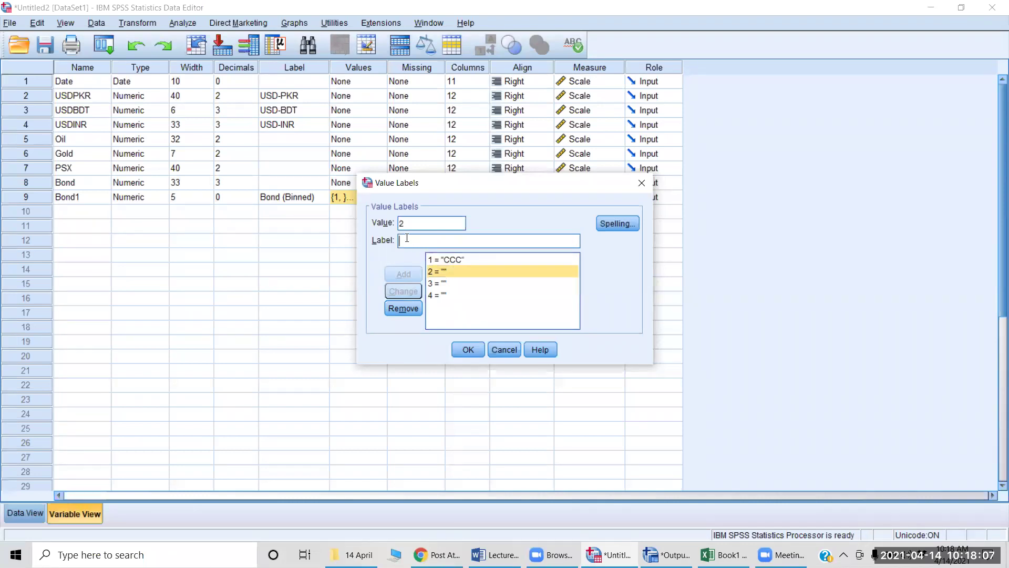
type("BBB")
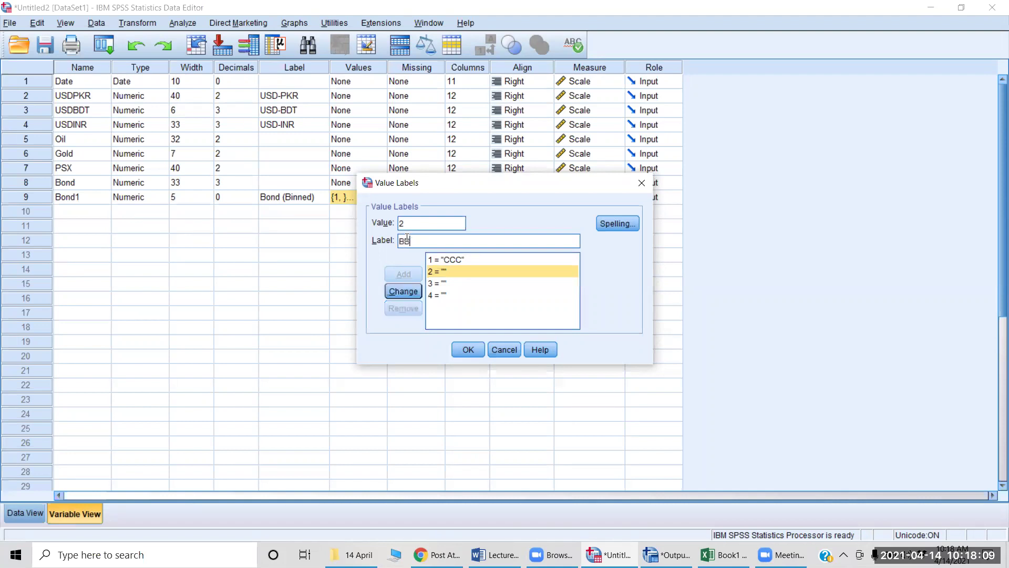
left_click(396, 293)
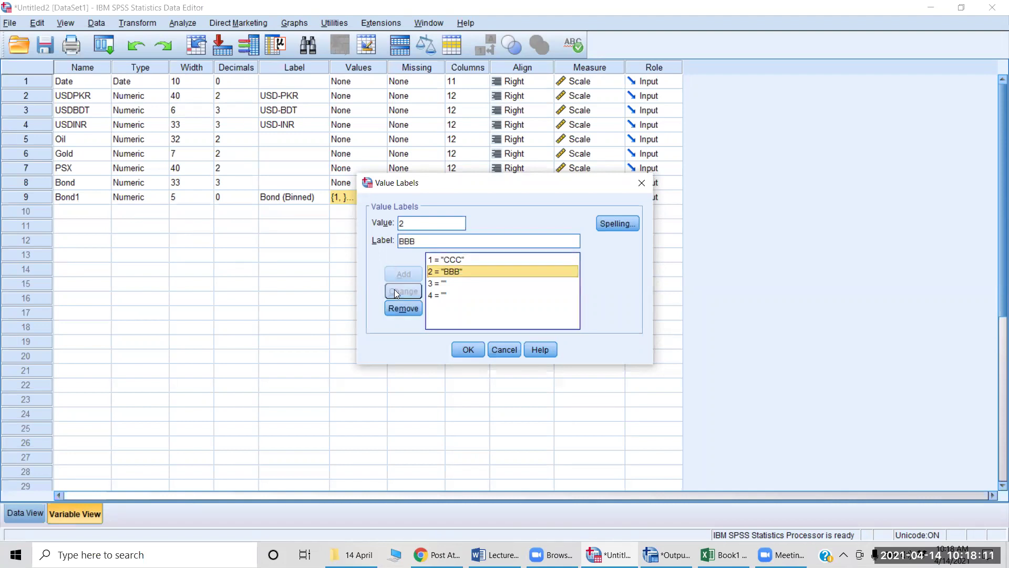
left_click(437, 283)
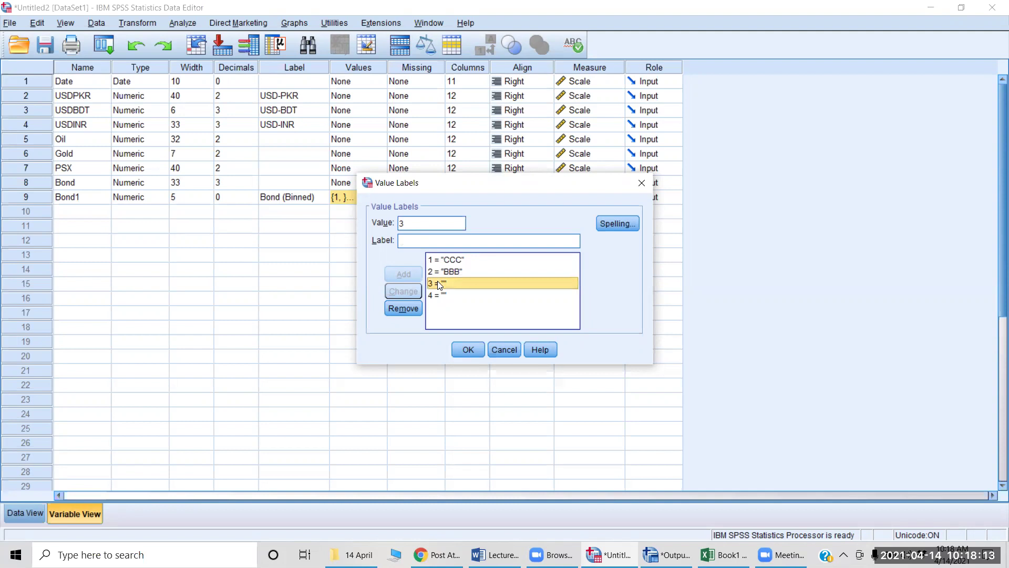
left_click(418, 241)
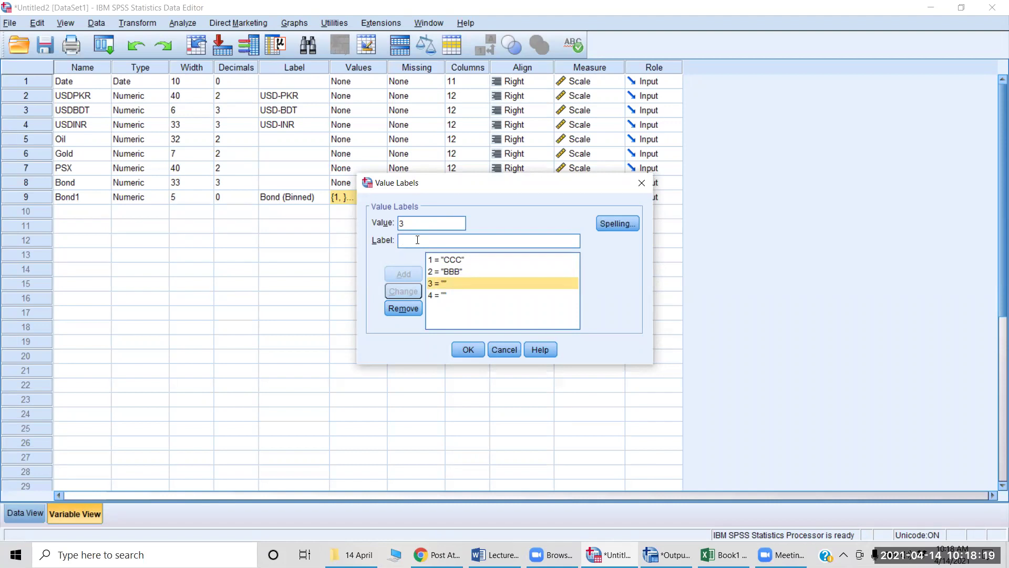
type("AAA")
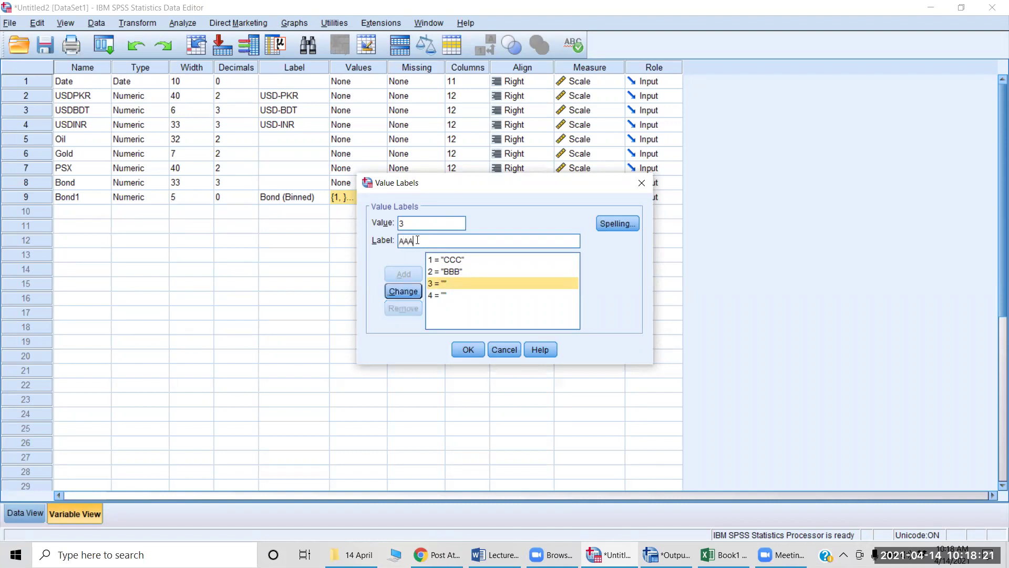
left_click(401, 291)
Step: Label Bond1's value 4 as AA and apply the value labels
left_click(448, 296)
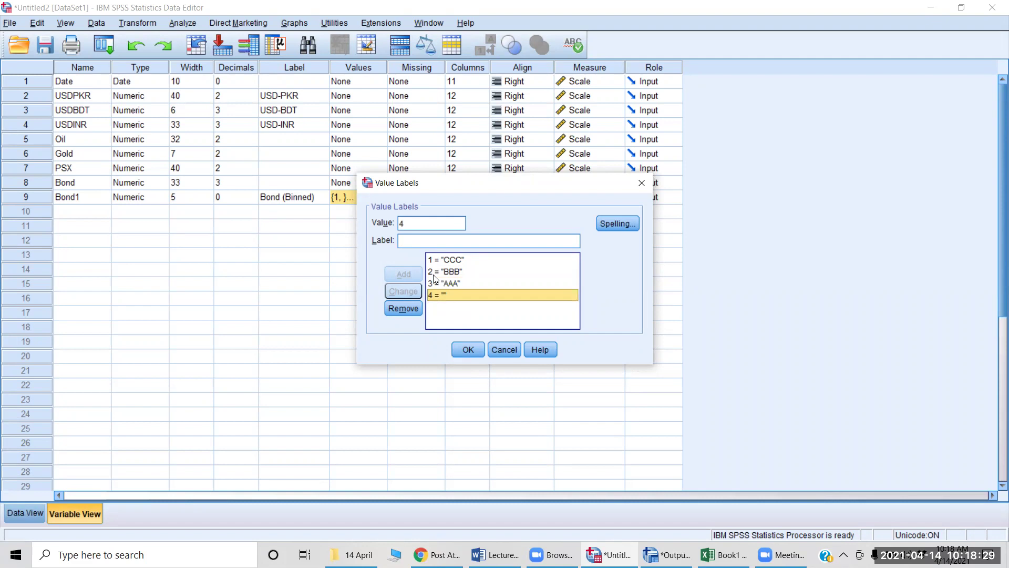
left_click(430, 240)
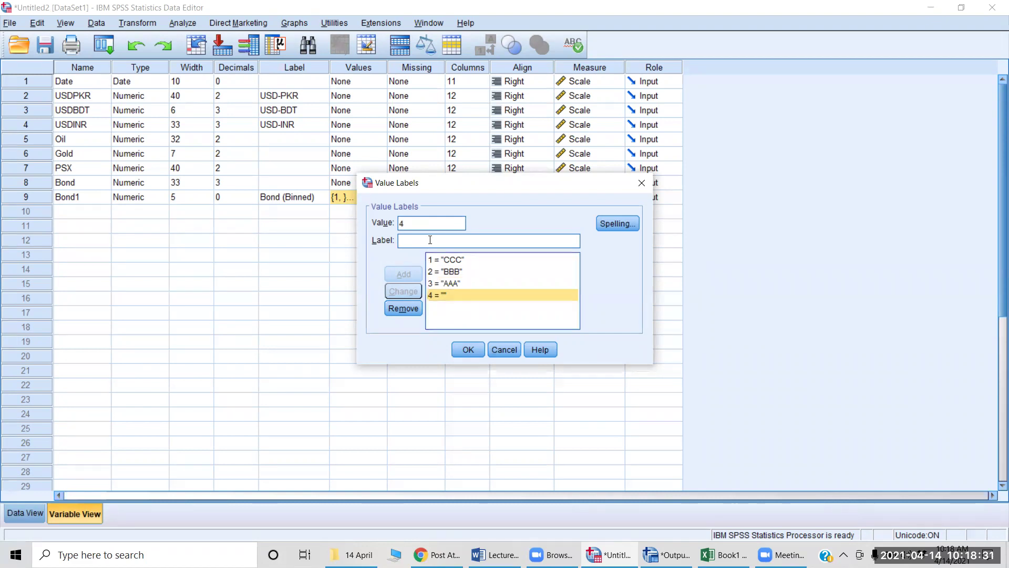
type("AA")
left_click(400, 291)
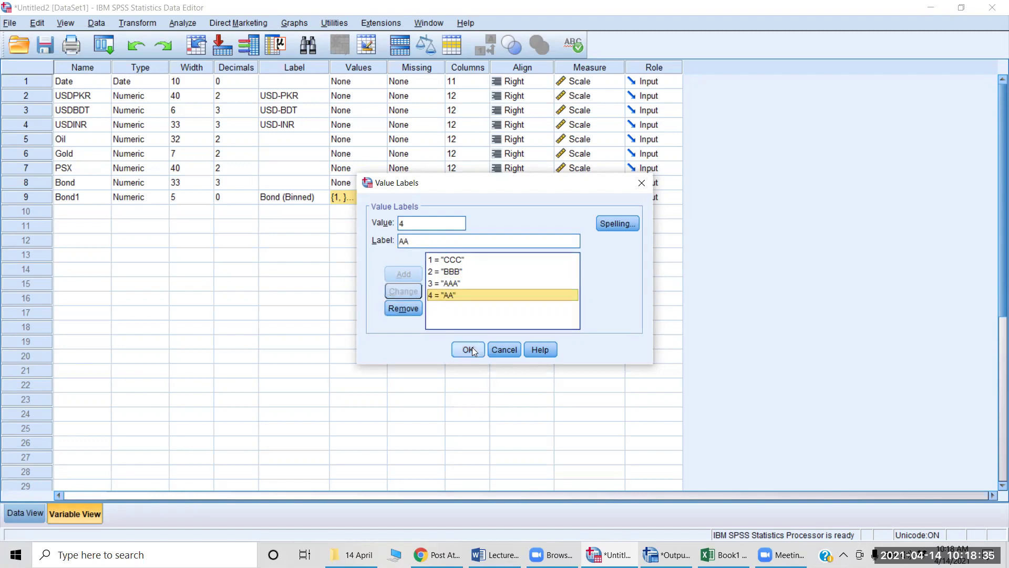
left_click(467, 350)
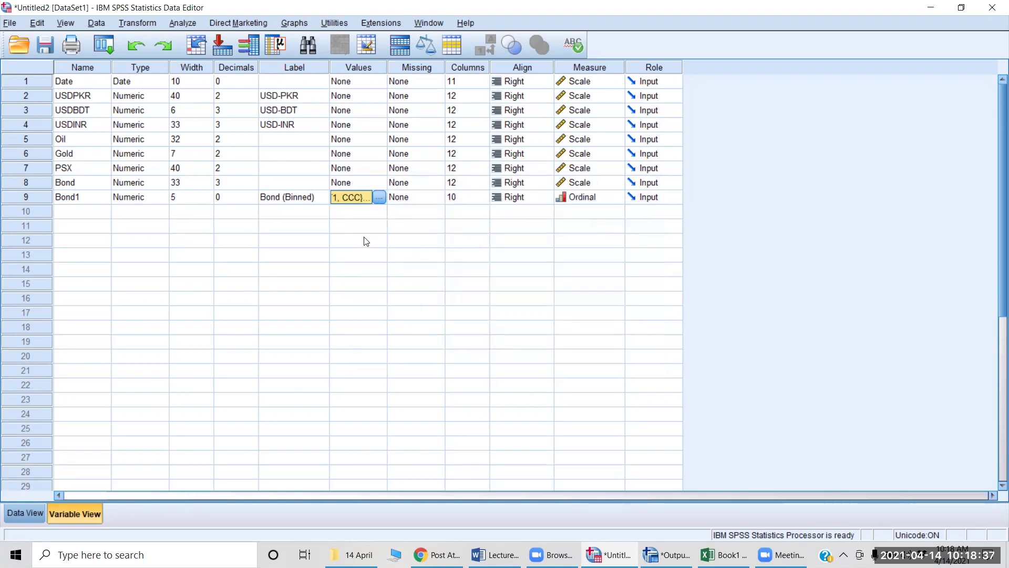
Step: Compare Bond1's numeric codes with their value labels in the data cells, finishing with the numeric codes displayed
key("ctrl+t")
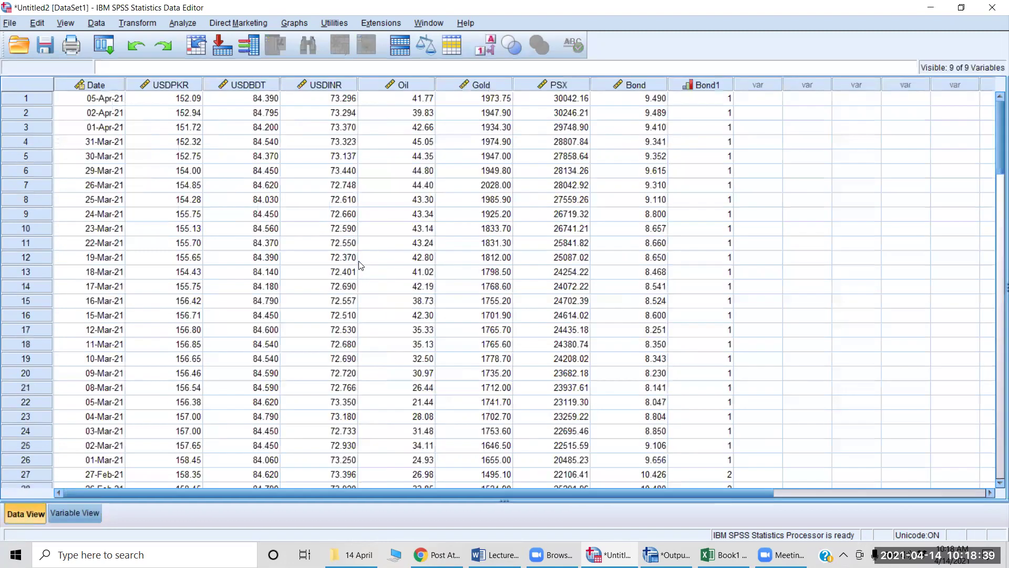
left_click(489, 48)
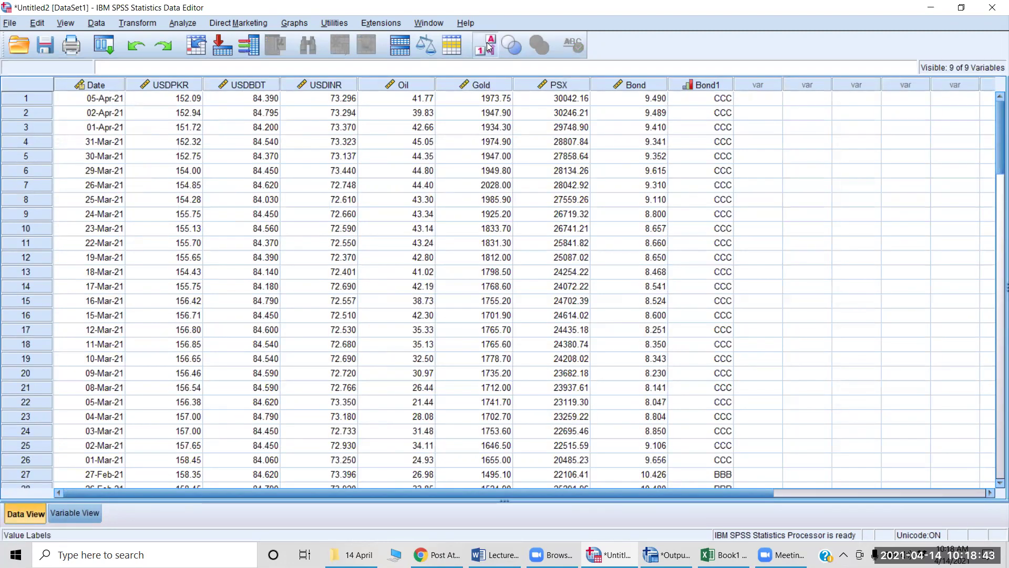
left_click(488, 48)
left_click(488, 47)
left_click(488, 48)
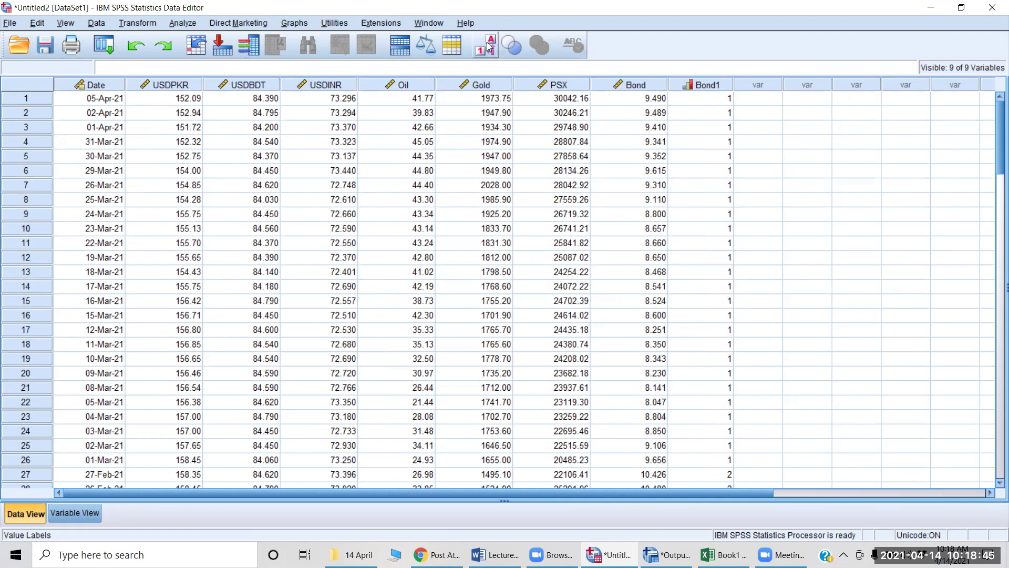
left_click(488, 48)
left_click(489, 48)
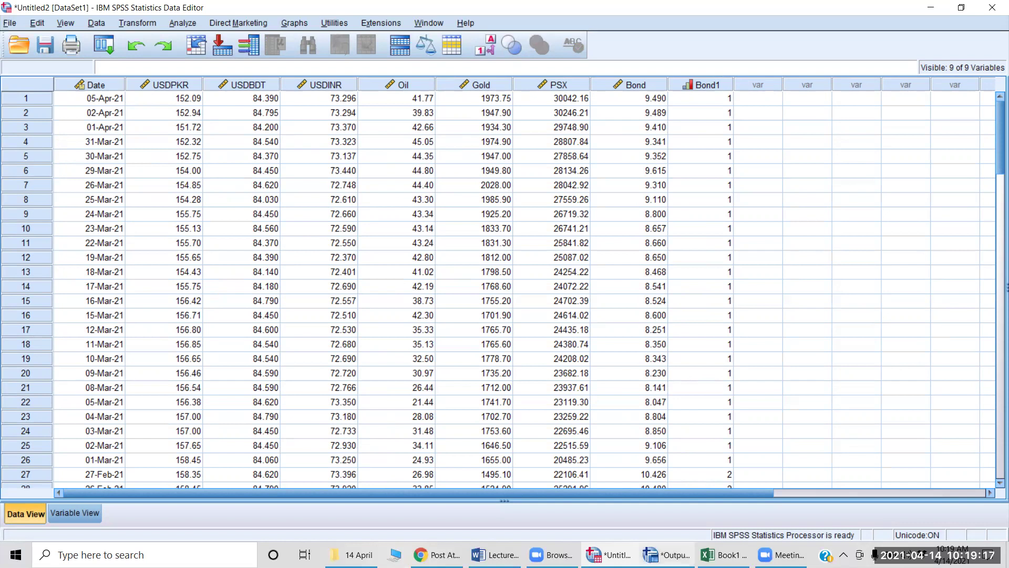
Step: Open the MREEN data file from the 14 April folder and display variable names in the Compute Variable list
left_click(352, 555)
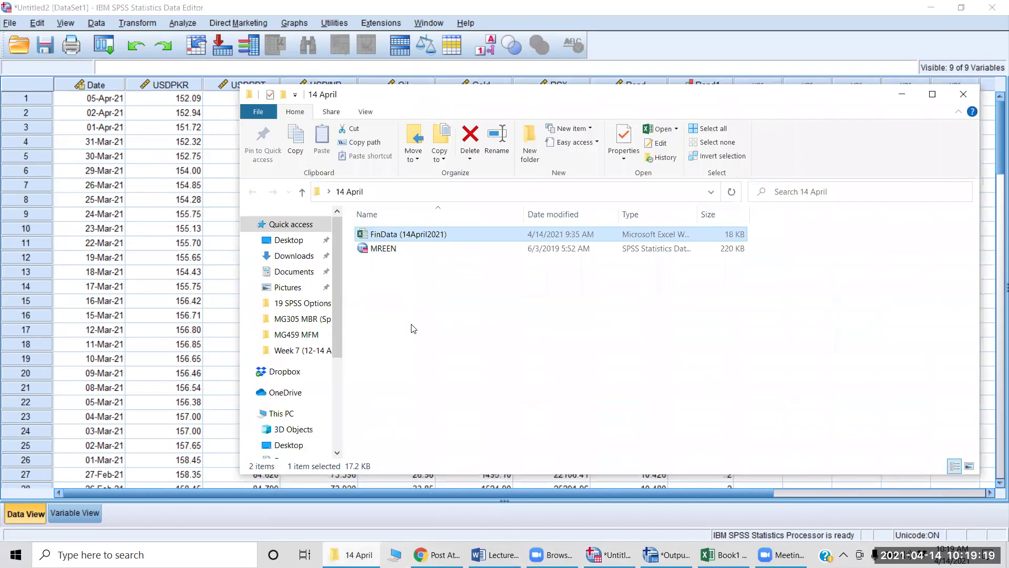
double_click(392, 249)
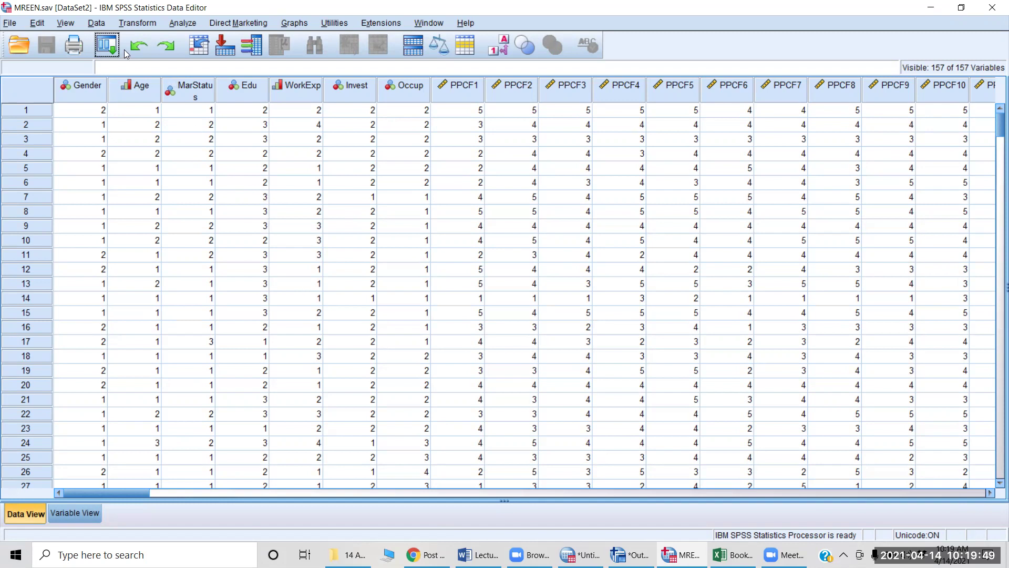
left_click(138, 25)
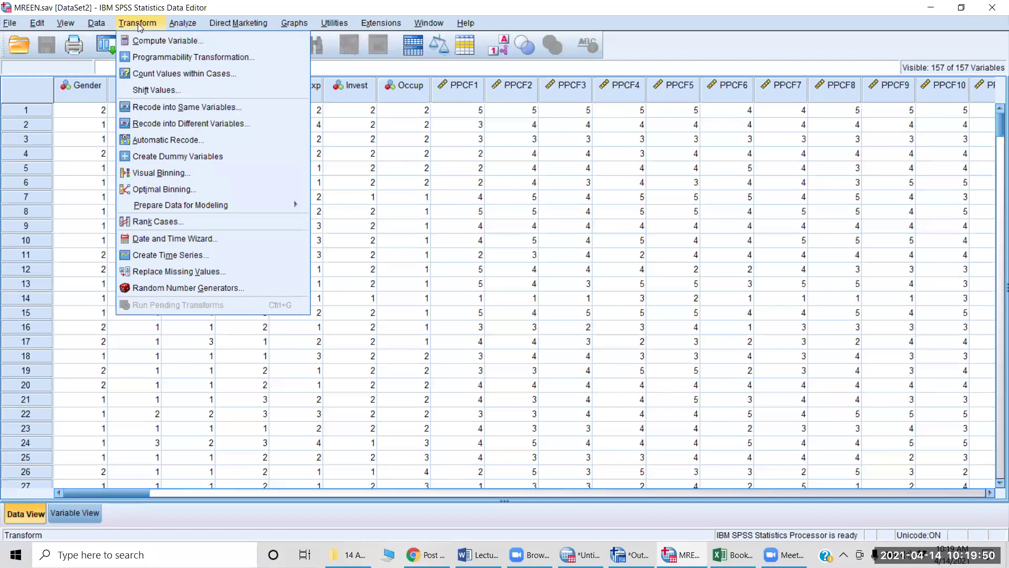
left_click(162, 43)
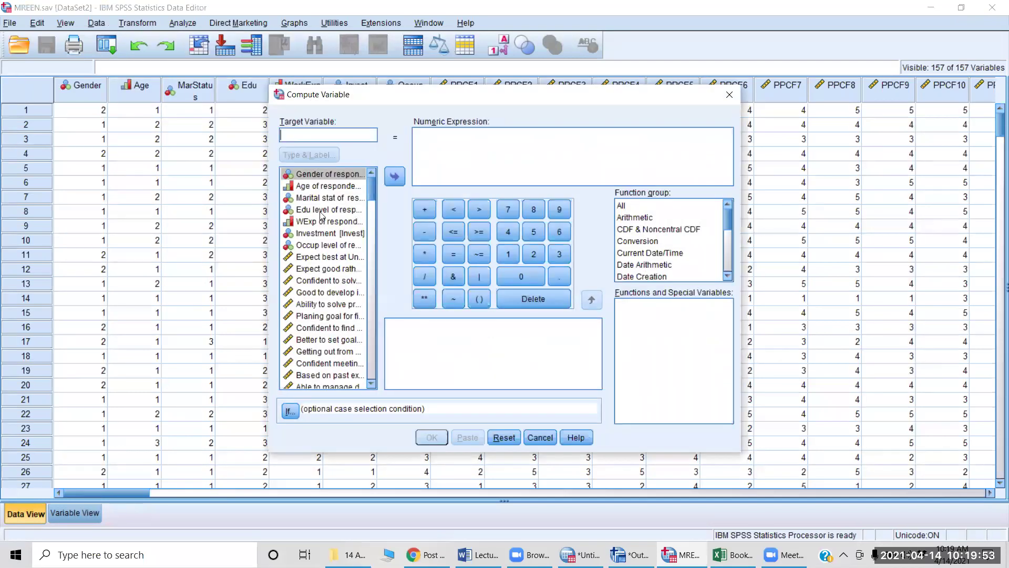
right_click(320, 210)
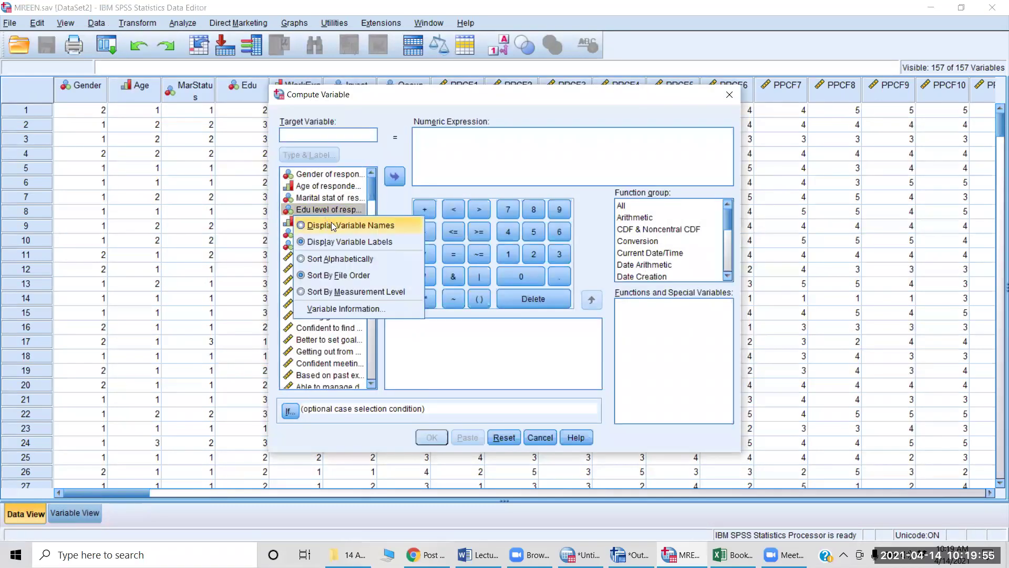
left_click(333, 225)
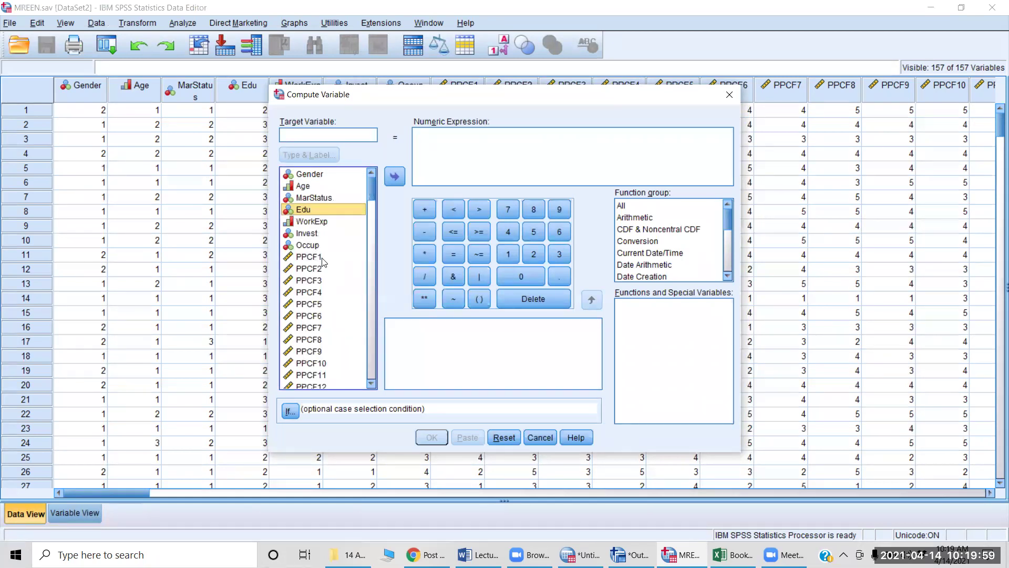
Step: Name the target variable New and start its numeric expression as a mean with PPCF1 as the first argument
left_click(332, 134)
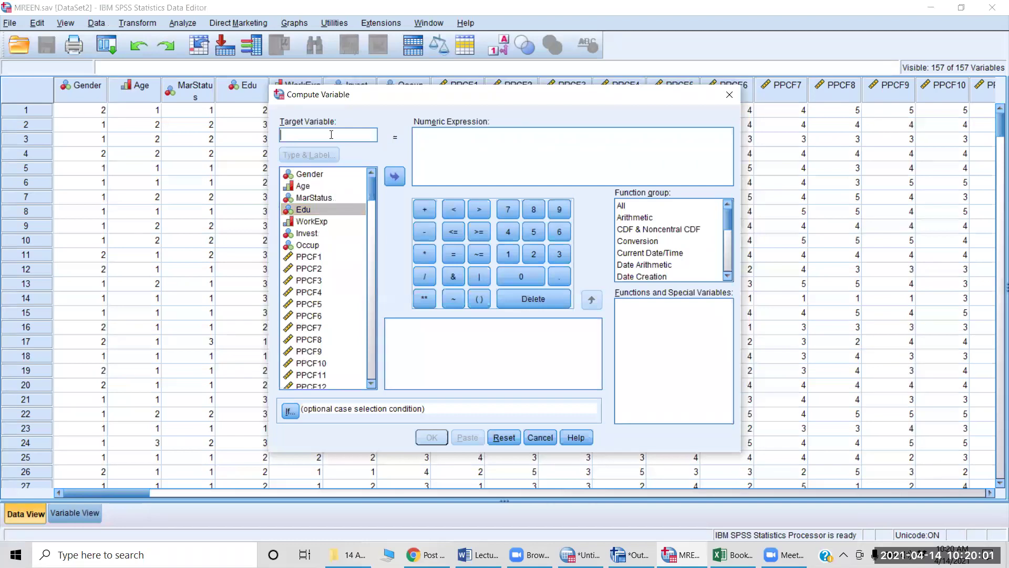
type("New")
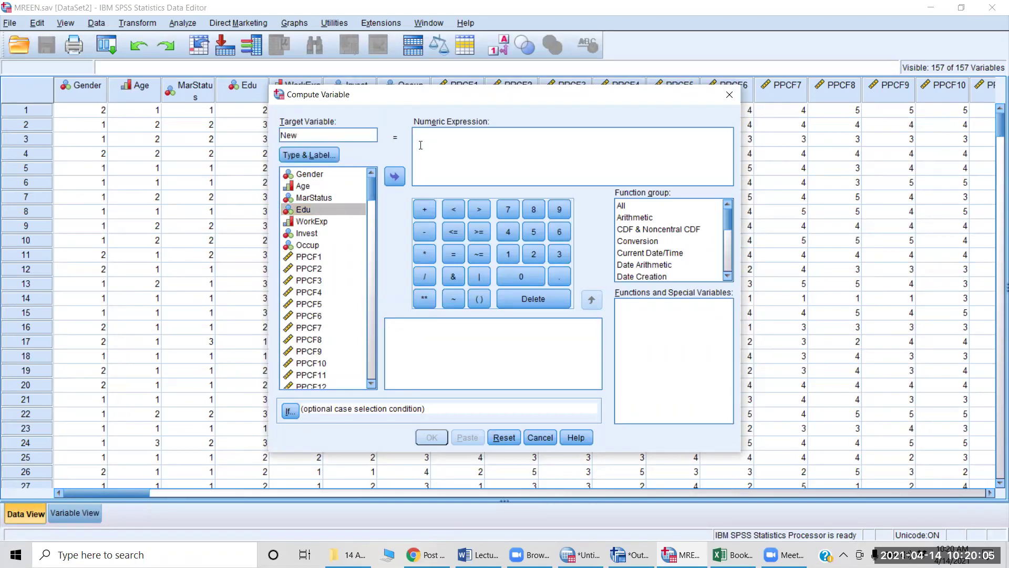
left_click(421, 145)
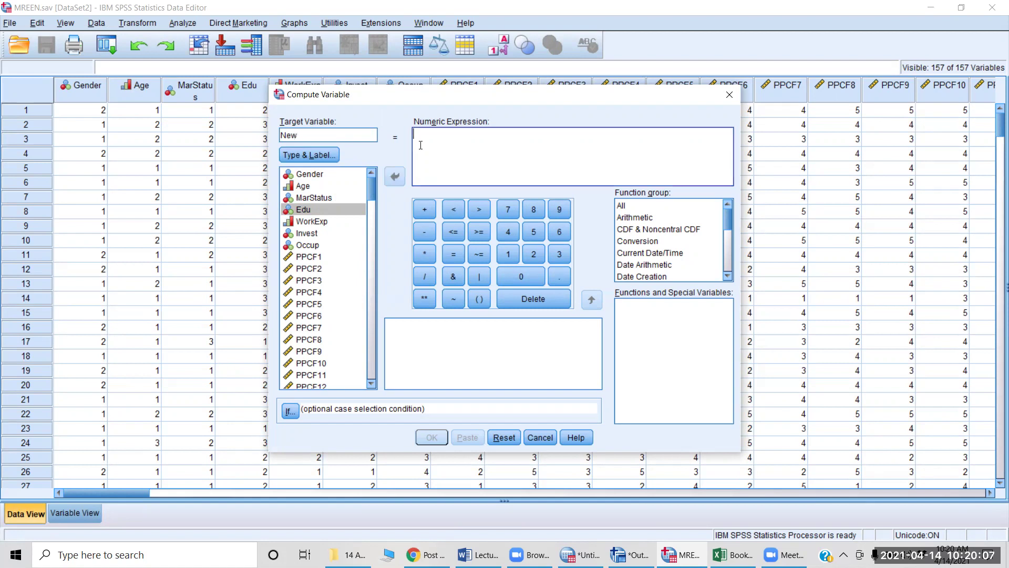
type("mea")
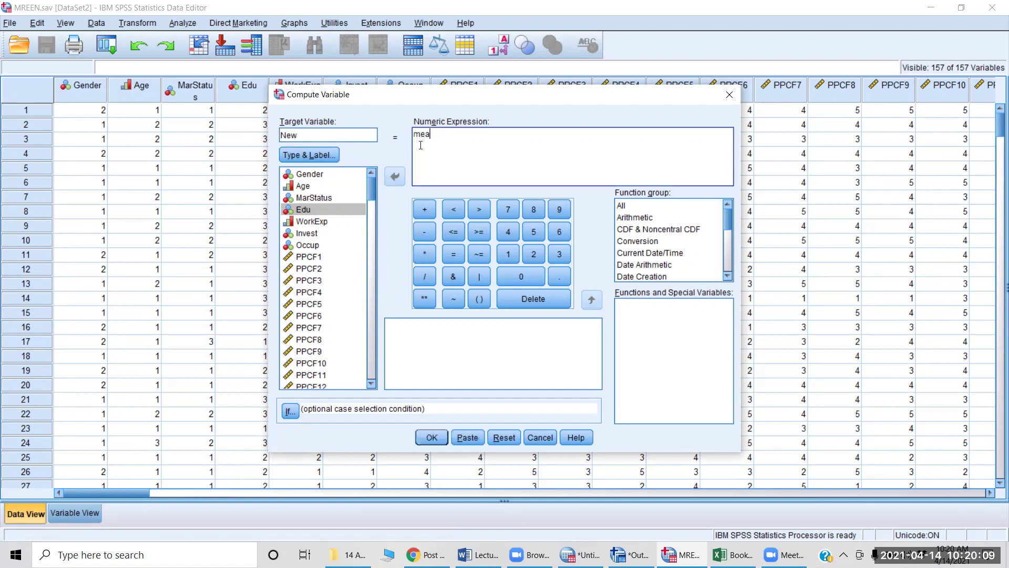
type("n(")
double_click(311, 258)
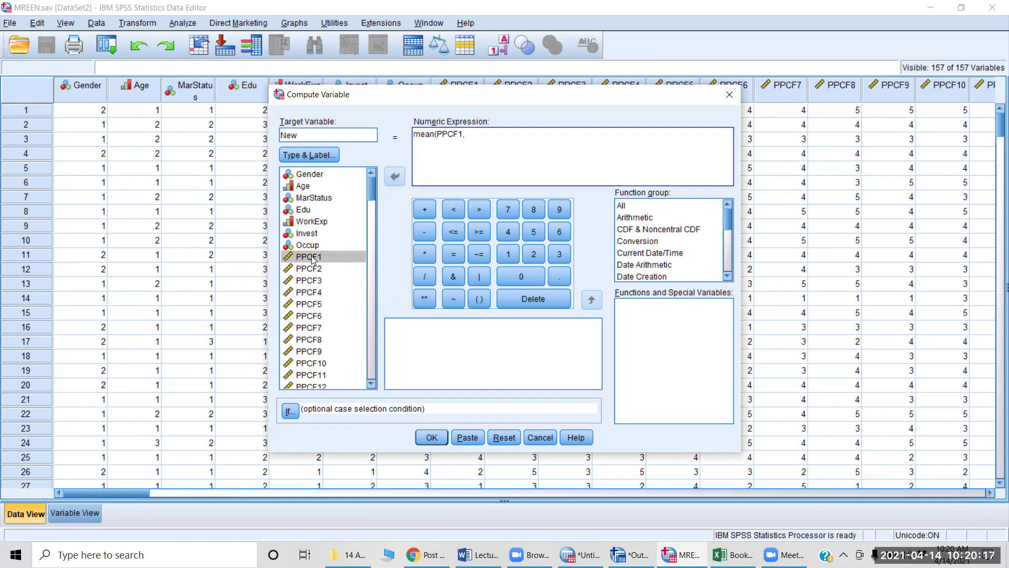
Step: Add PPCF2, PPCF3 and PPCF4 to complete the expression mean(PPCF1,PPCF2,PPCF3,PPCF4), and run the computation
left_click(315, 270)
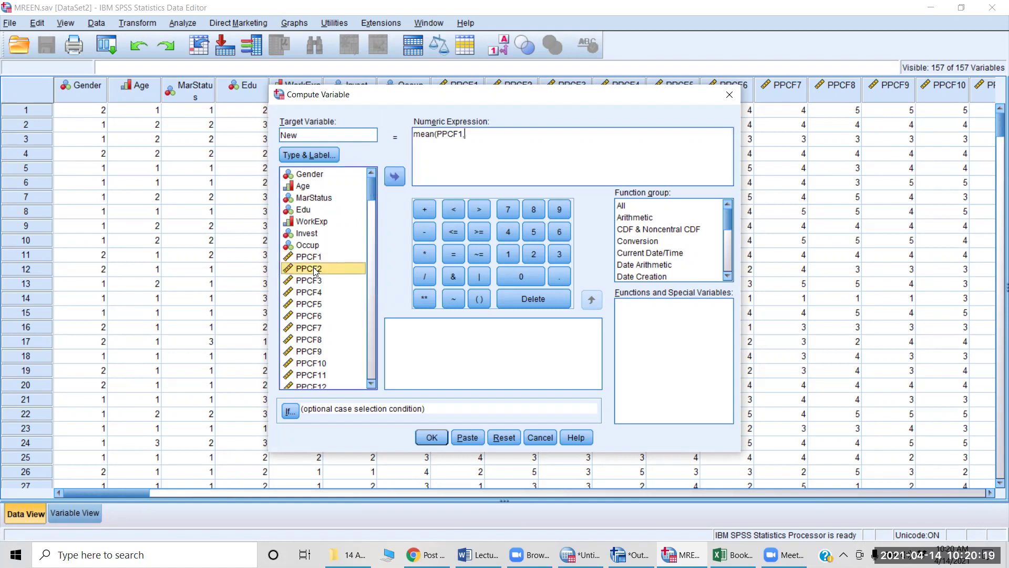
double_click(316, 269)
type(",")
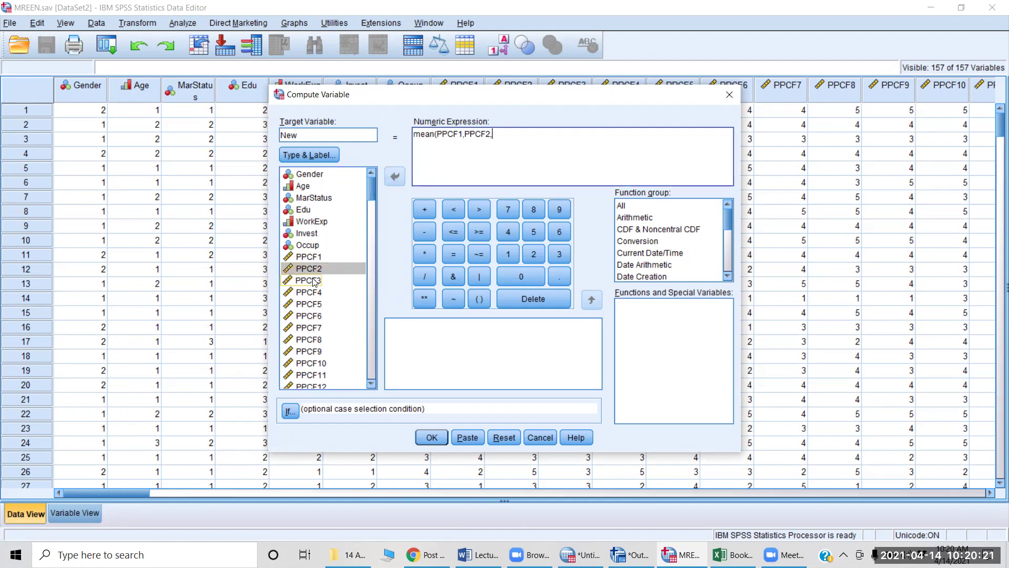
double_click(316, 281)
type(",")
left_click(318, 293)
double_click(318, 293)
type(")")
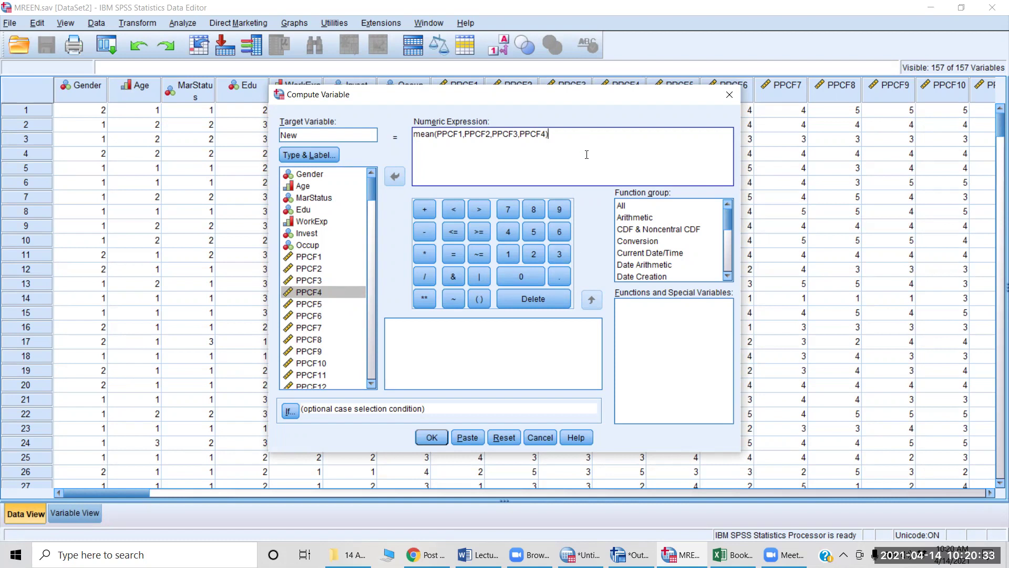
left_click(431, 437)
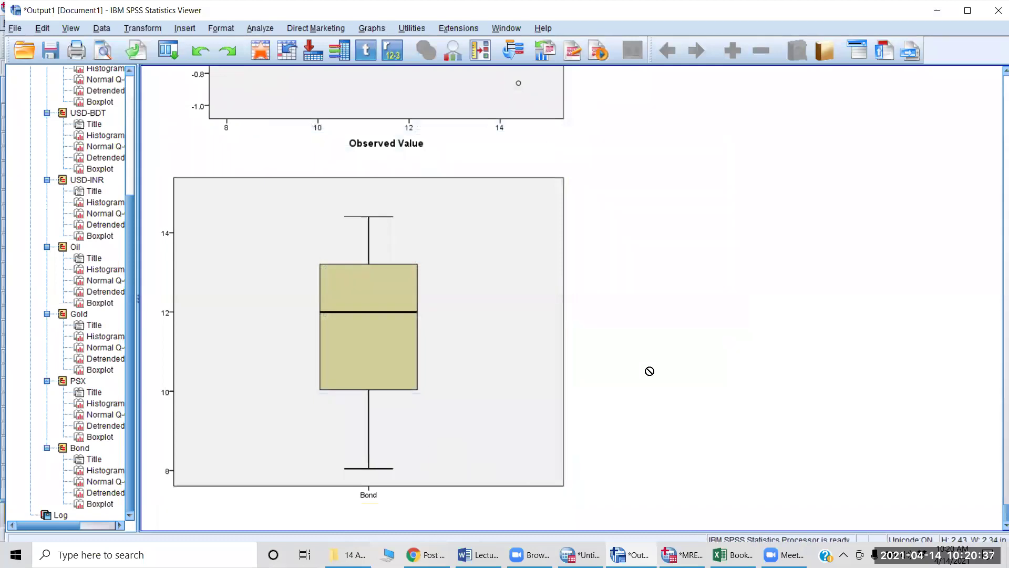
Step: Return to the MREEN data and view the computed New column at the end of the dataset
key("alt+Tab")
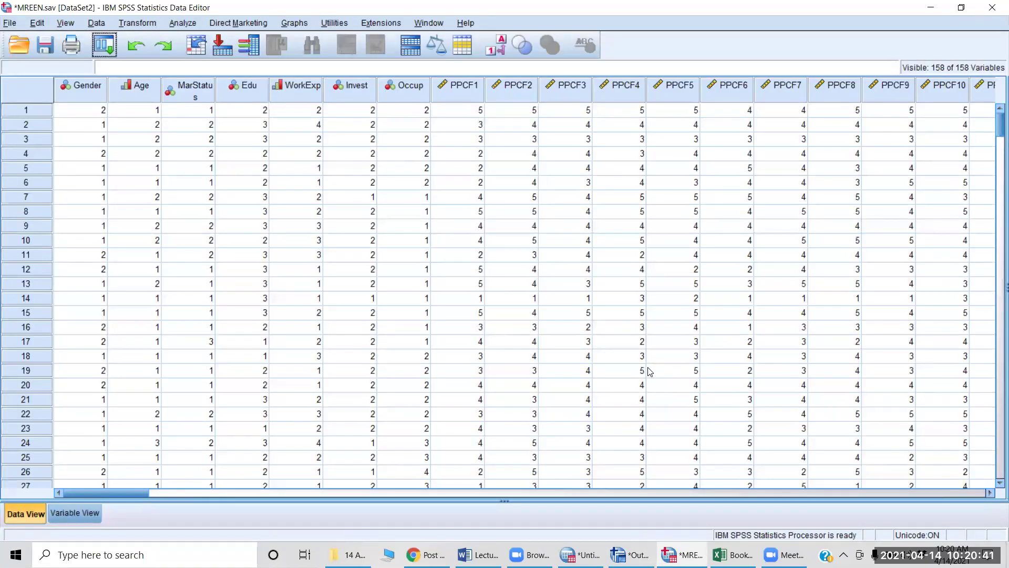
left_click(550, 296)
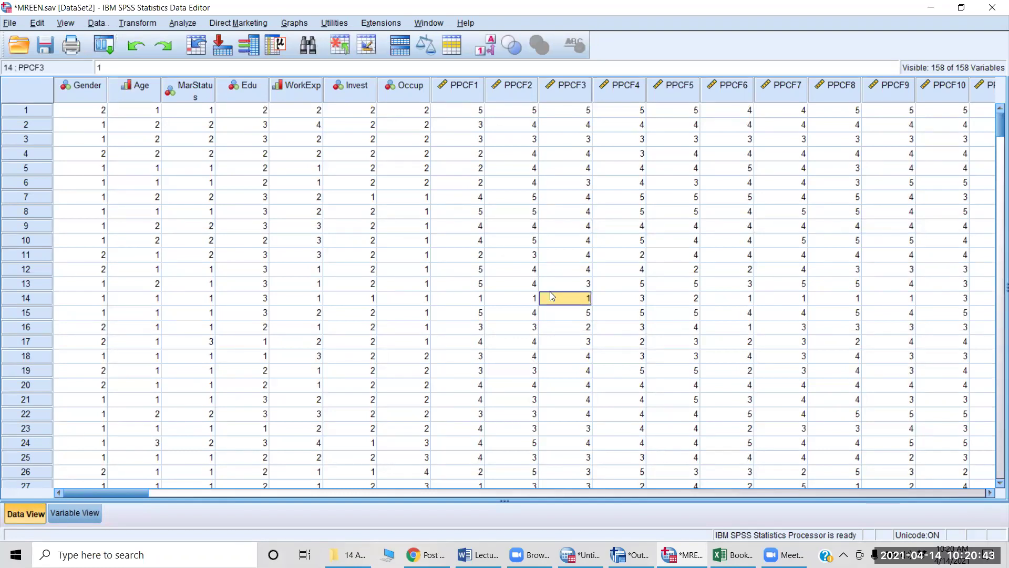
key("ctrl+Right")
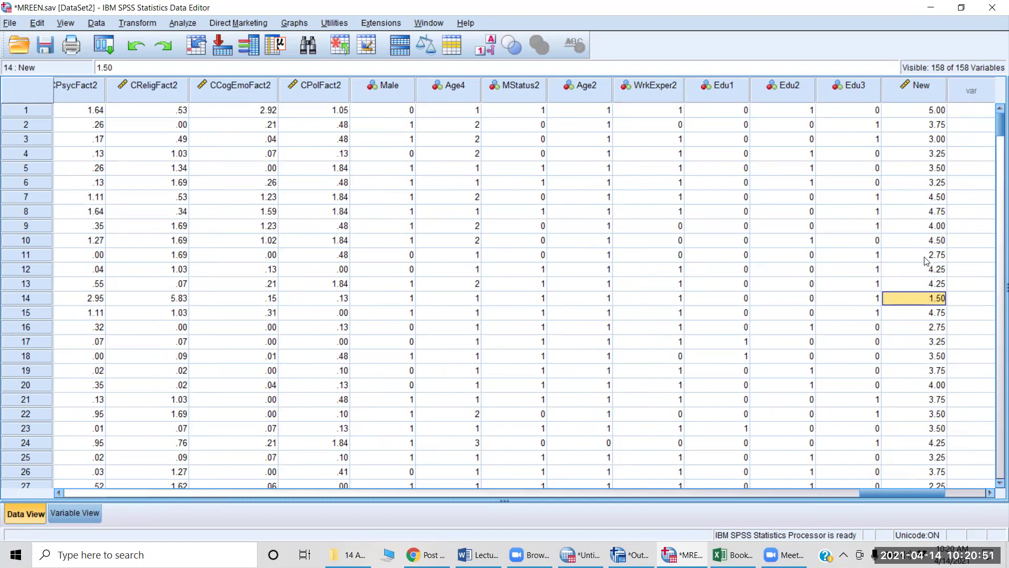
Step: Scan the New variable in Visual Binning to examine its distribution, and close the dialog without creating bins
left_click(130, 24)
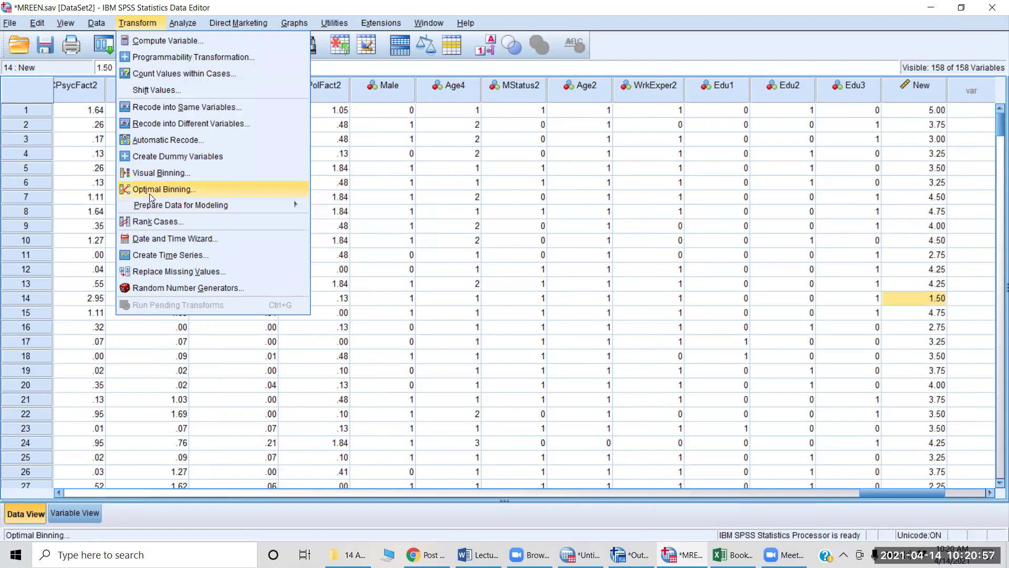
left_click(152, 173)
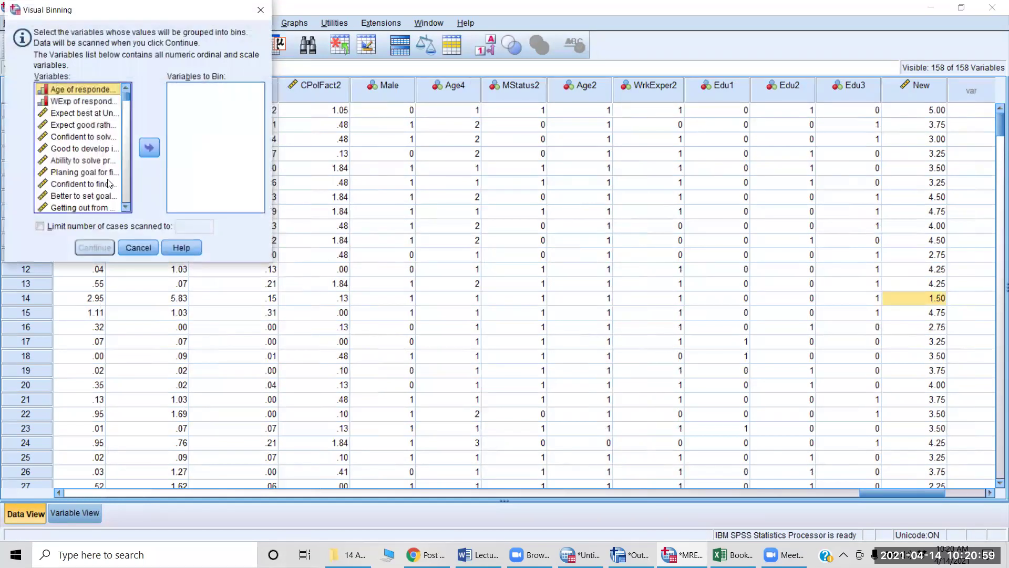
left_click(93, 160)
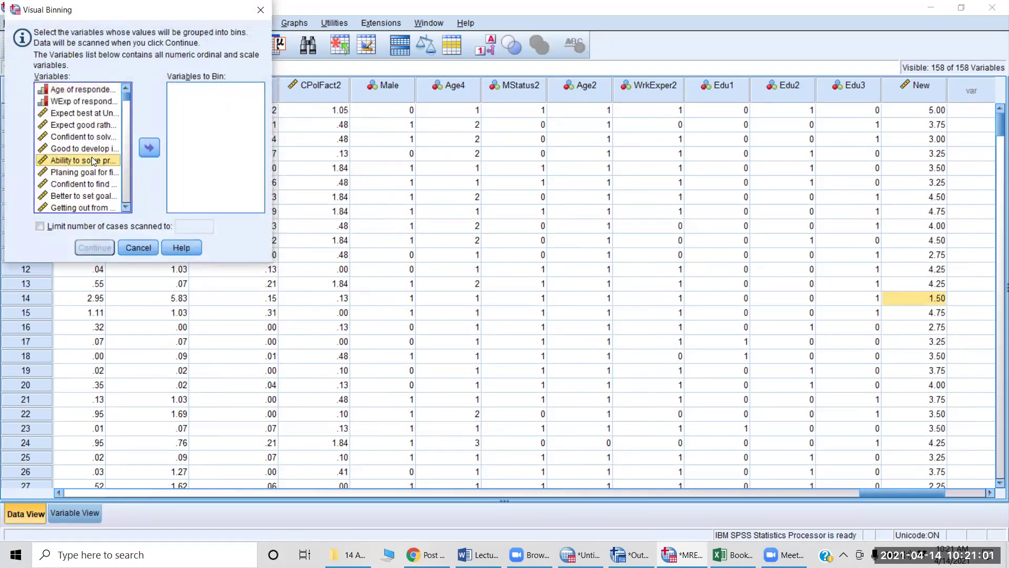
scroll(86, 158, "down", 15)
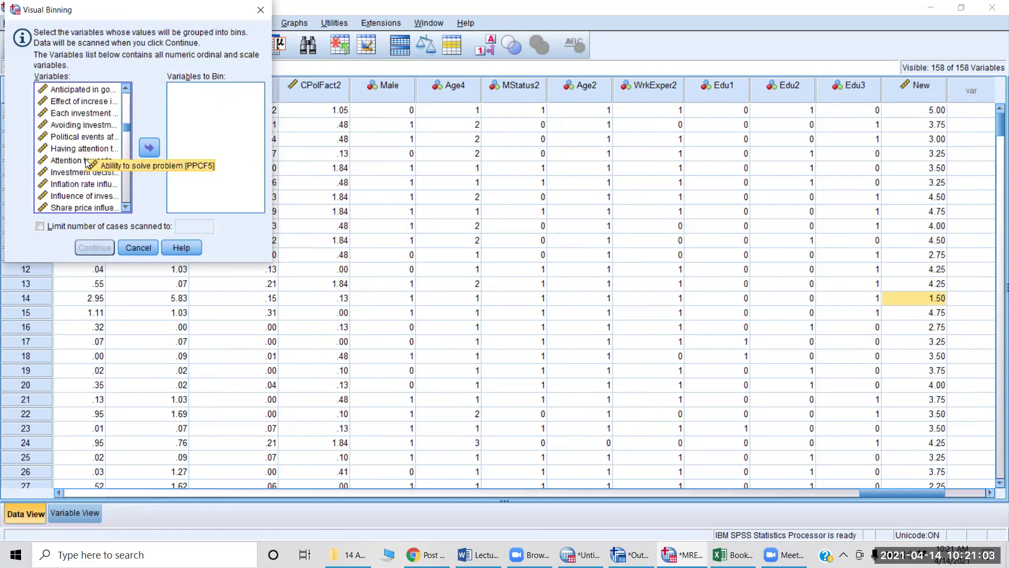
scroll(87, 162, "down", 15)
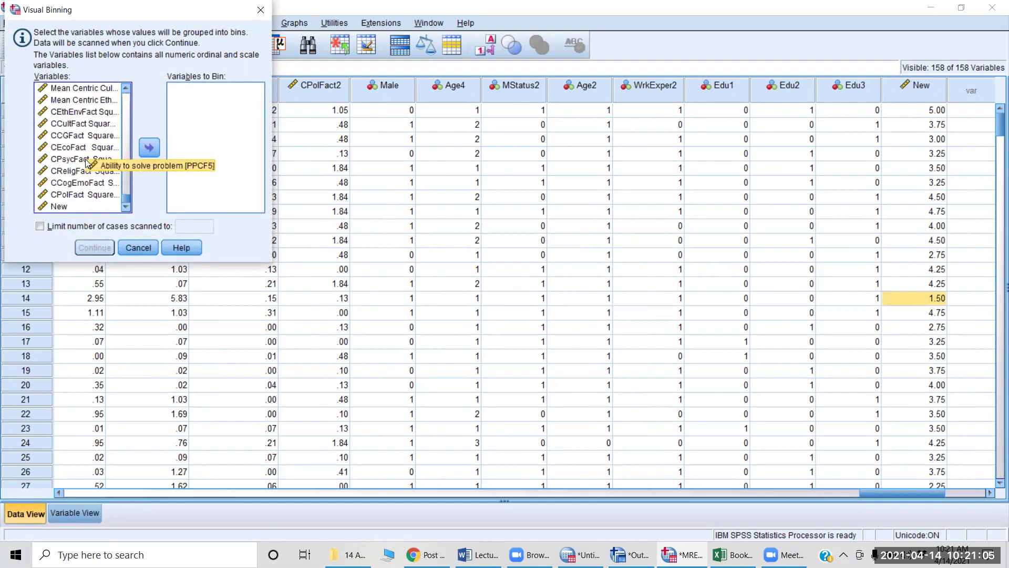
double_click(58, 207)
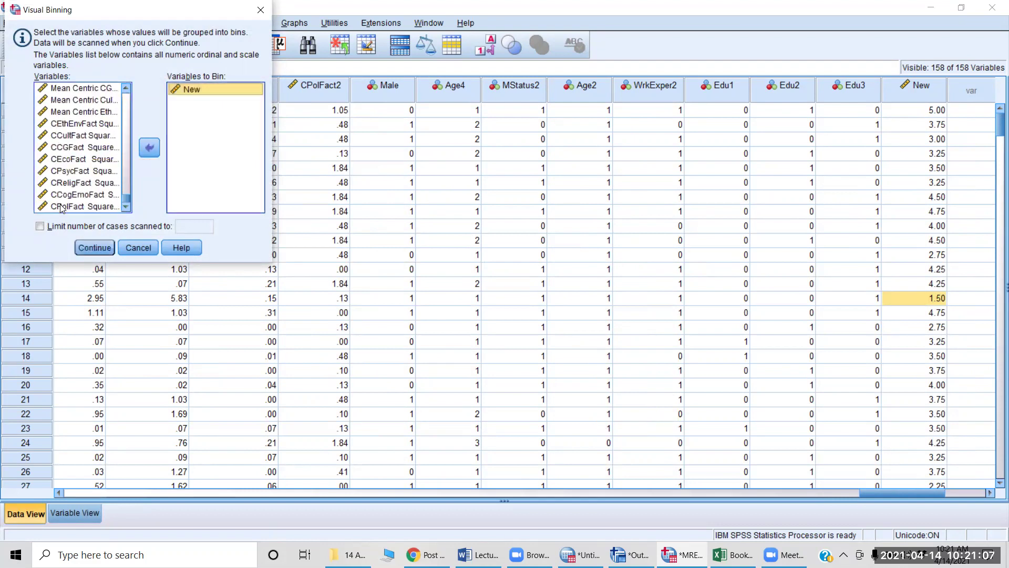
left_click(96, 247)
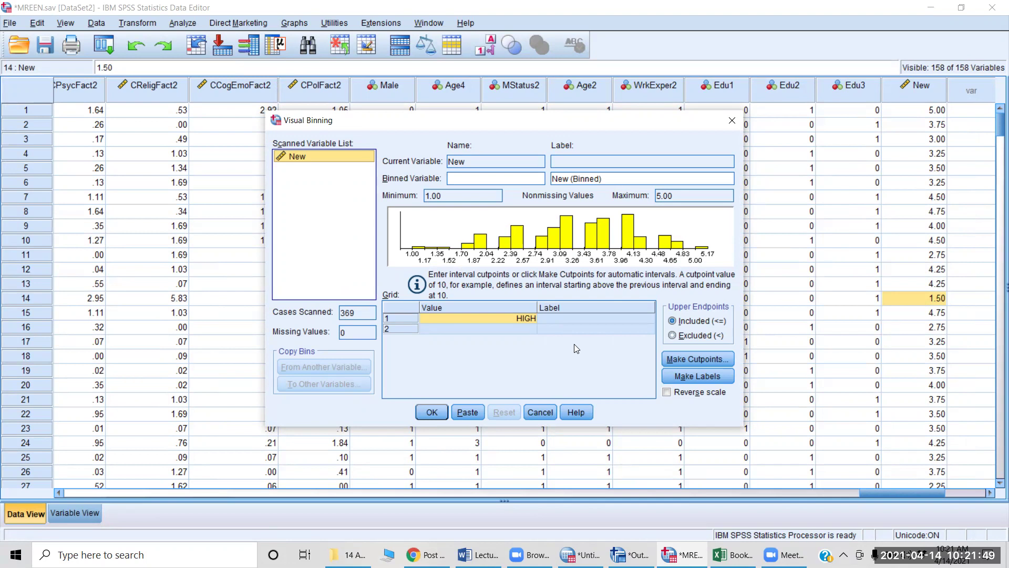
left_click(541, 412)
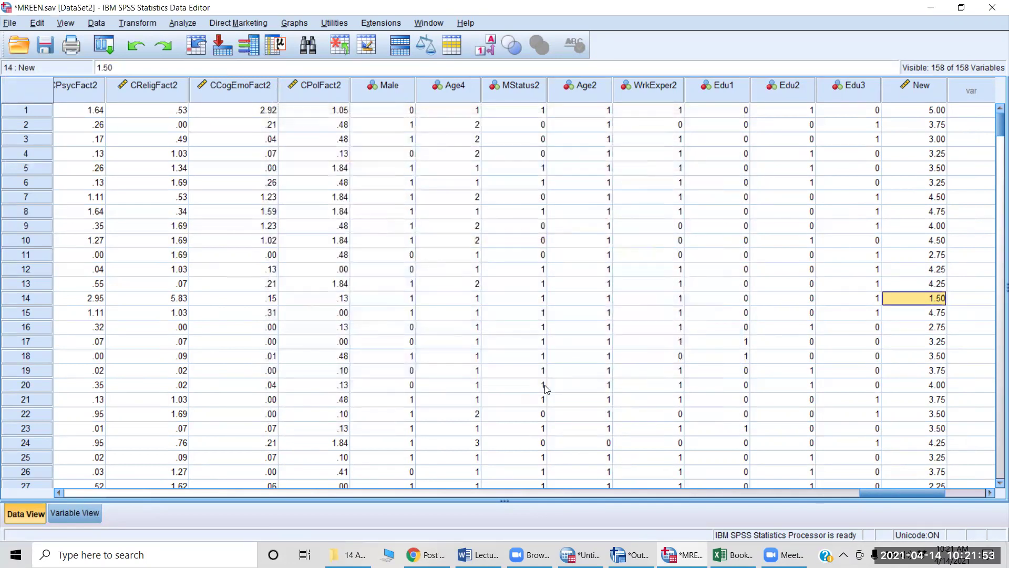